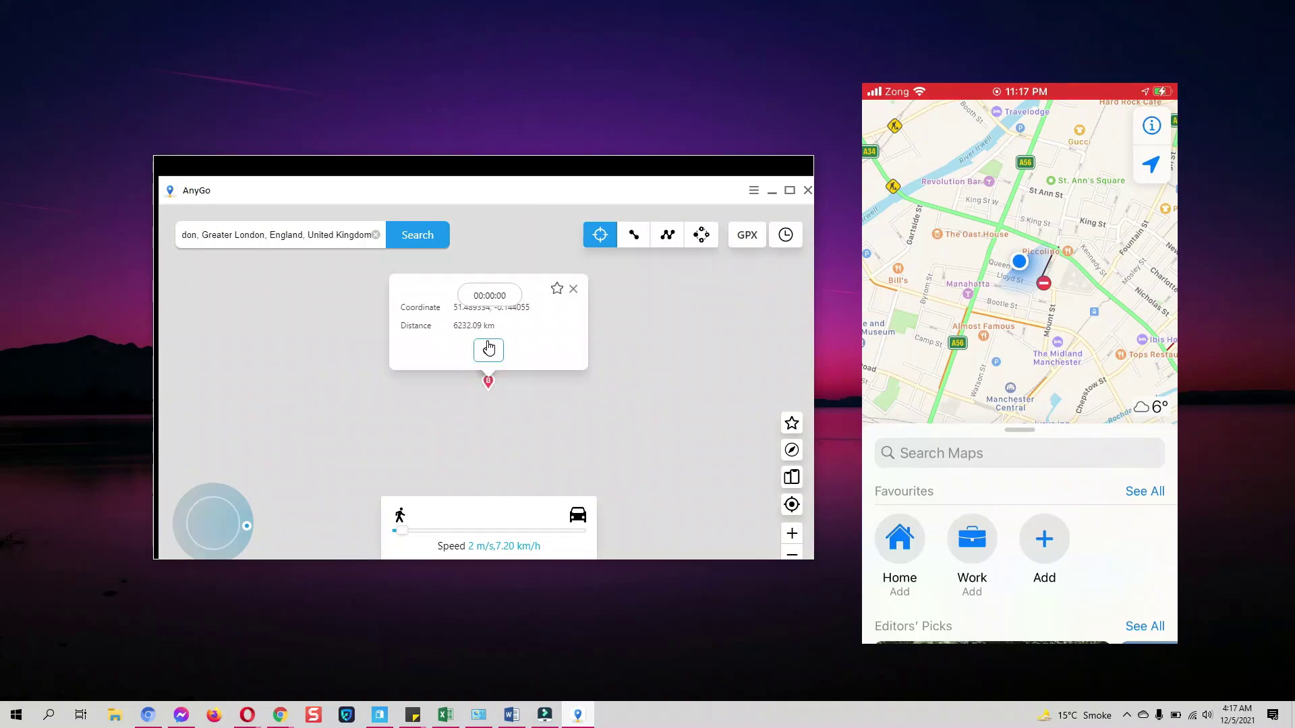
Step: Search for Manchester, pick its result, and start moving along the multi-stop route
click(375, 235)
text(manchester)
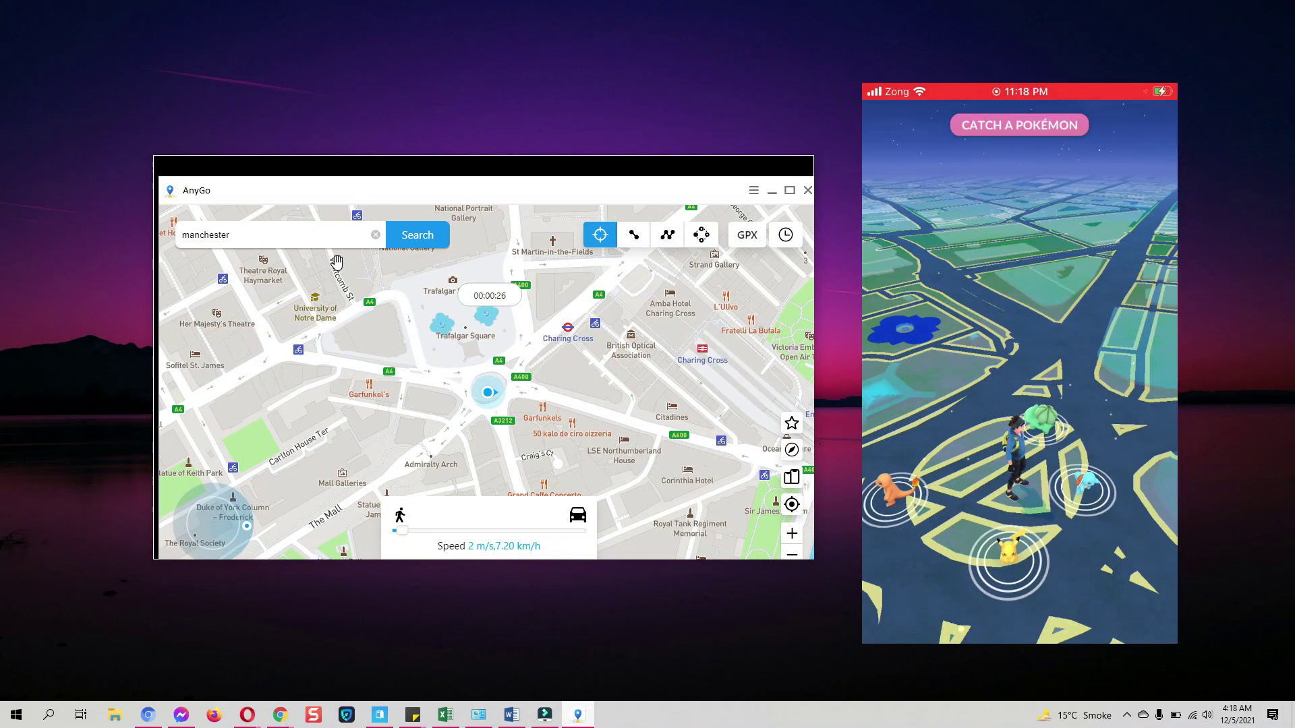
click(227, 263)
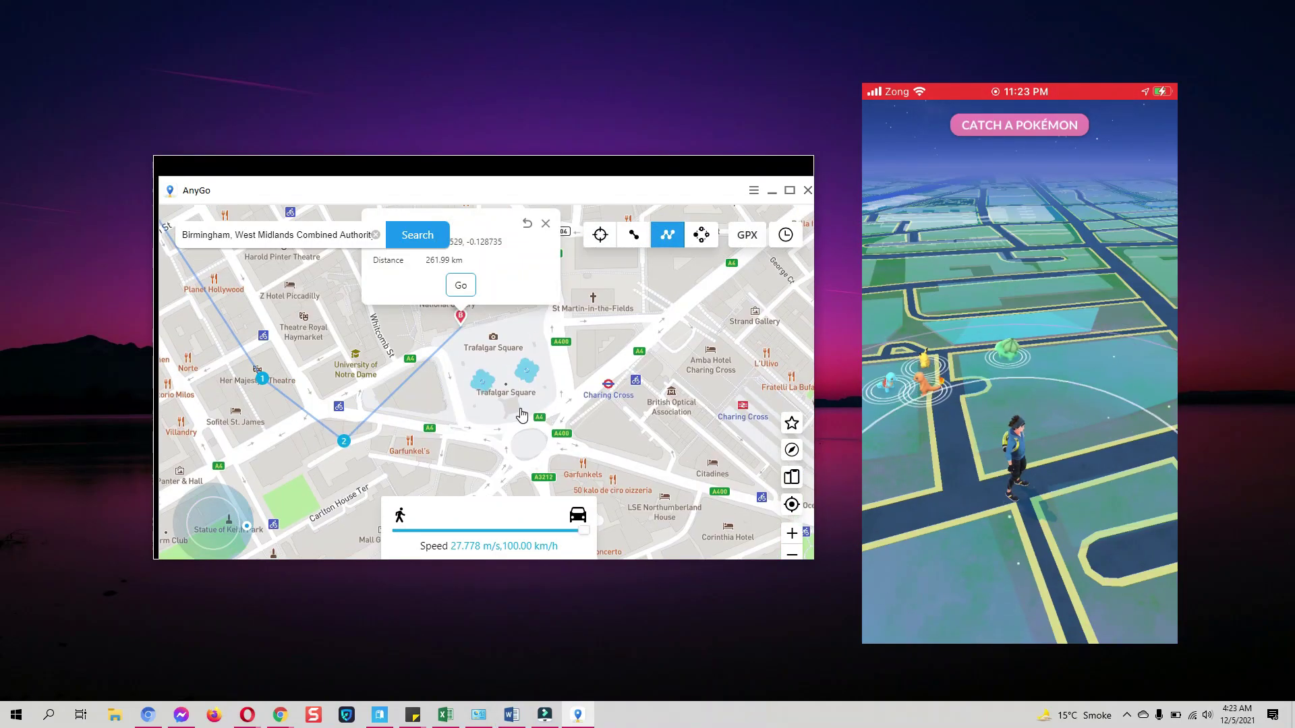
click(489, 458)
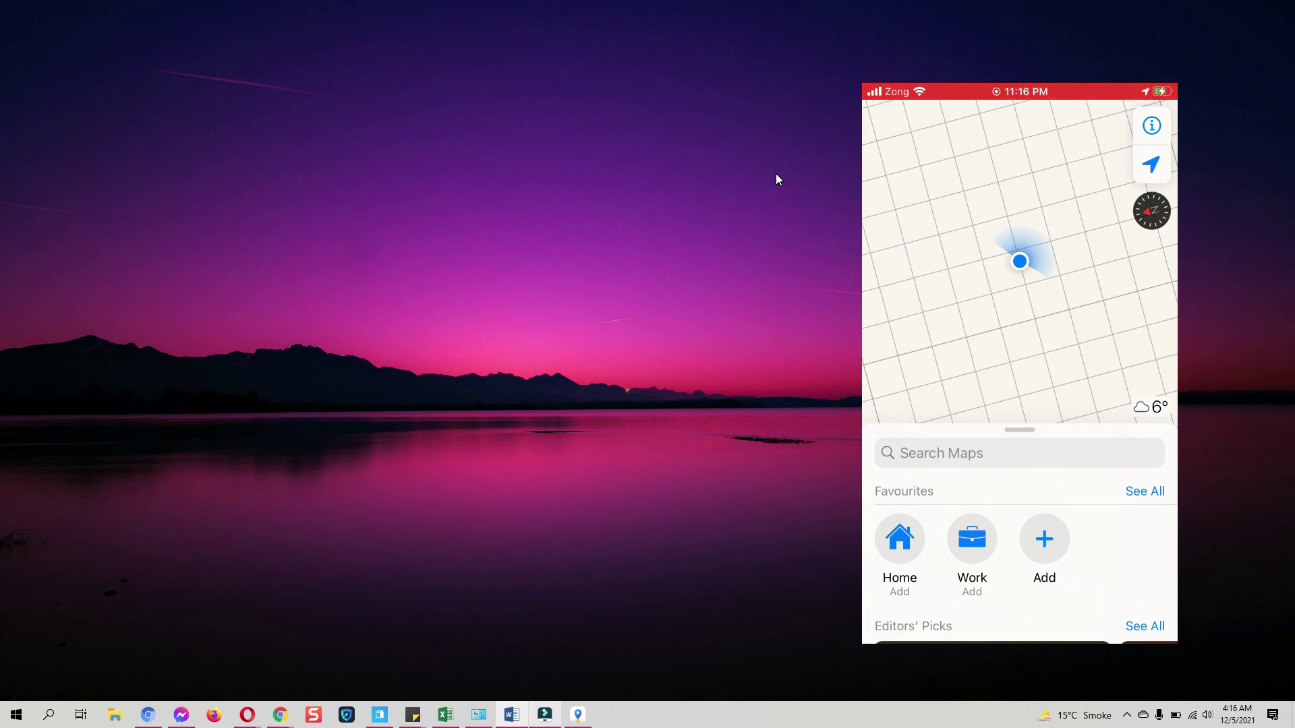
Step: Restore the AnyGo window from the taskbar
click(587, 720)
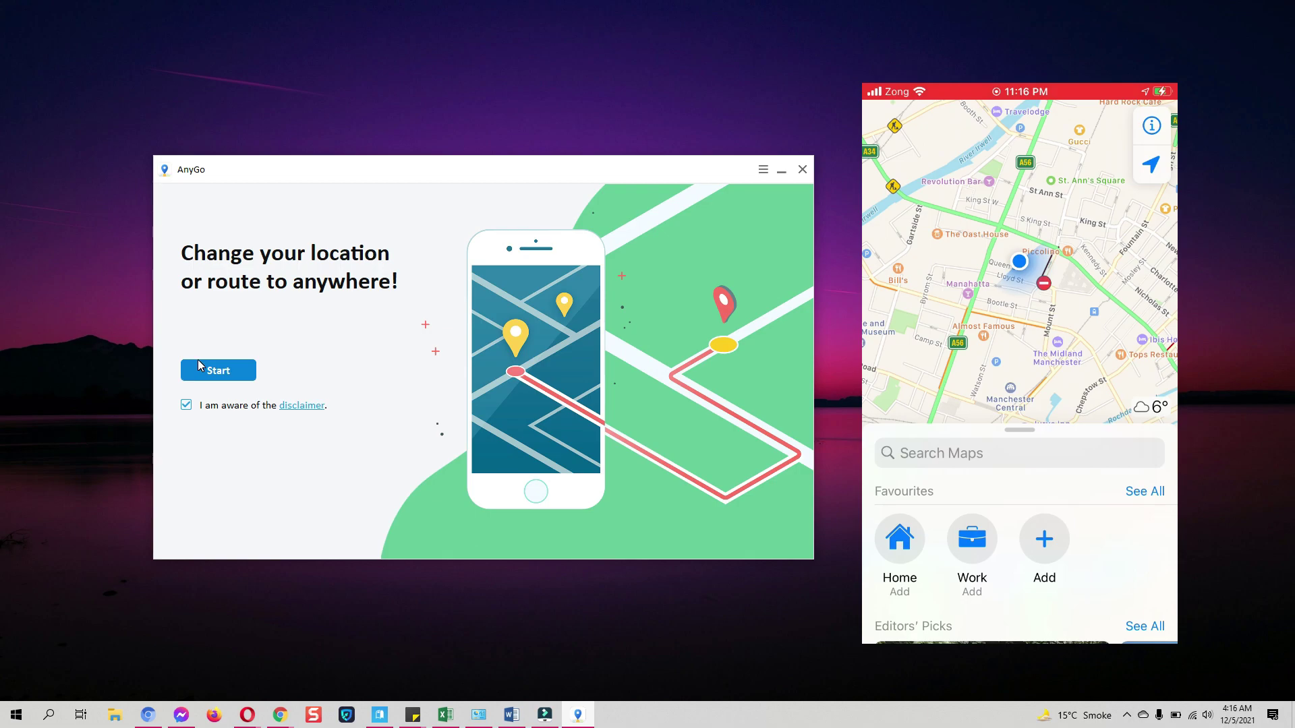
Step: Start AnyGo, connect to the iPhone, and focus the address search box
click(216, 370)
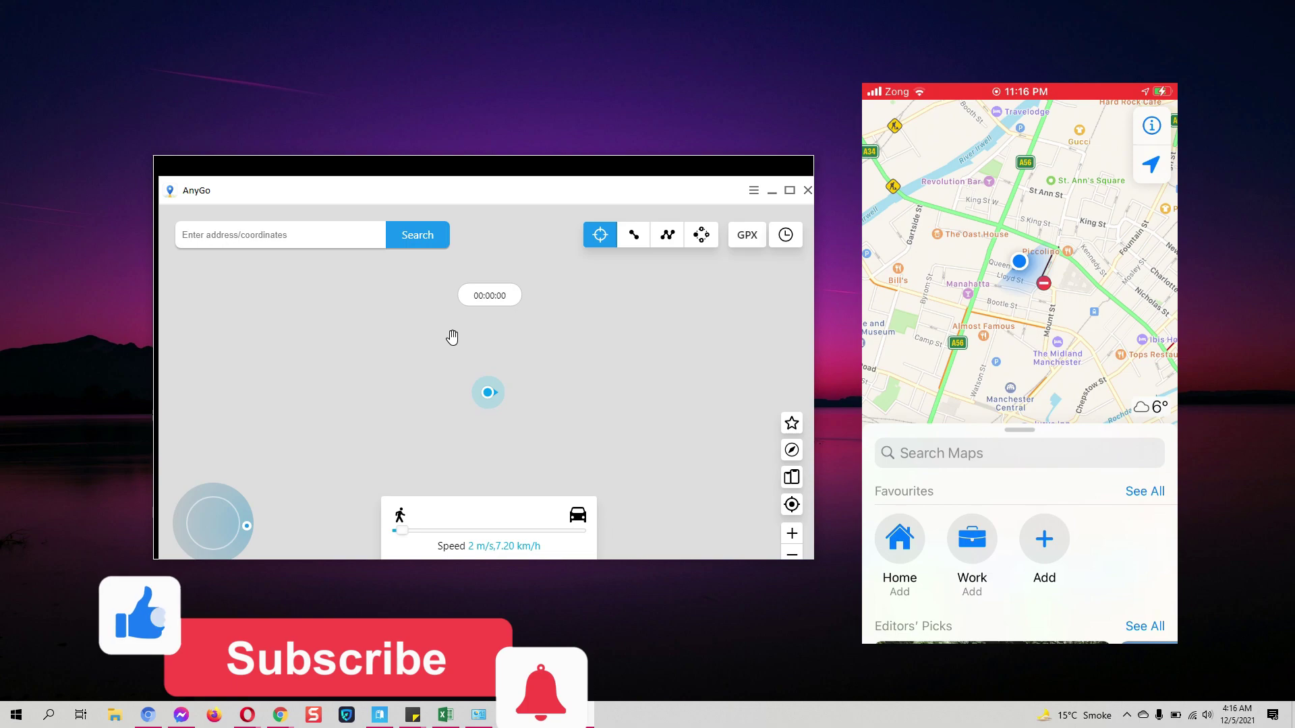
click(313, 222)
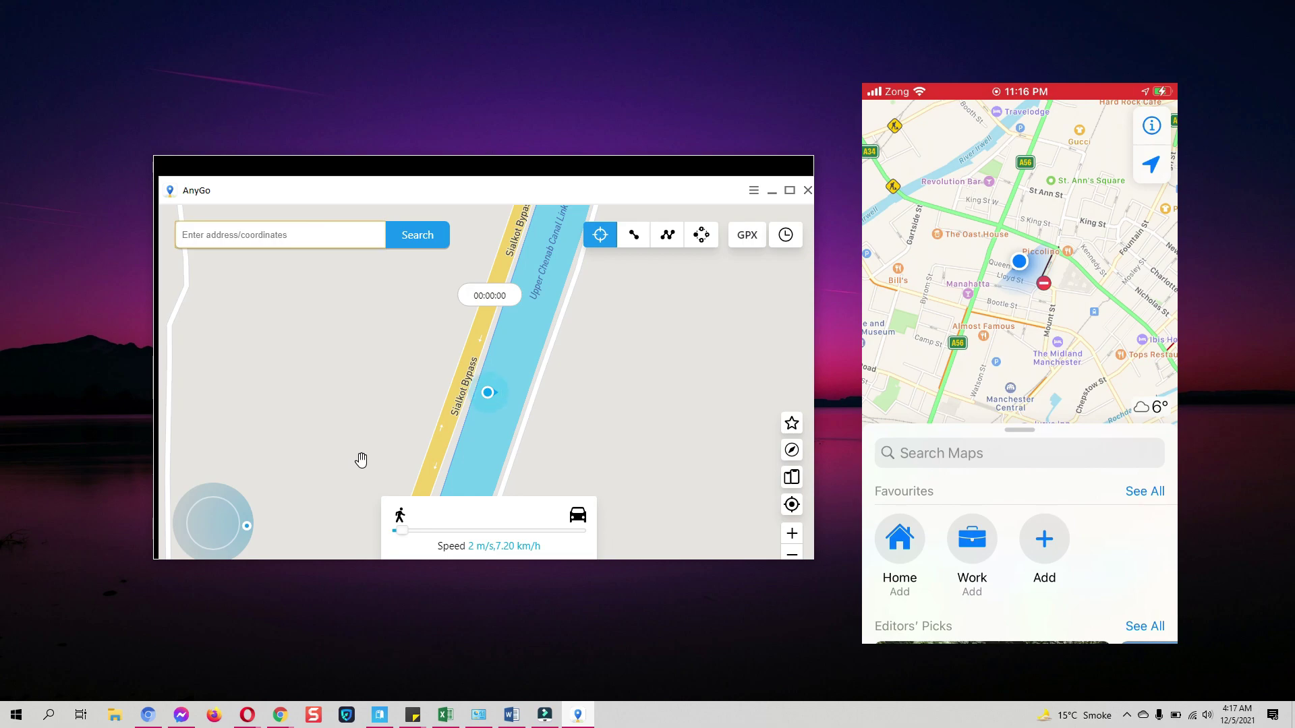
Step: Search 'london' and teleport the phone to London, Greater London
text(london)
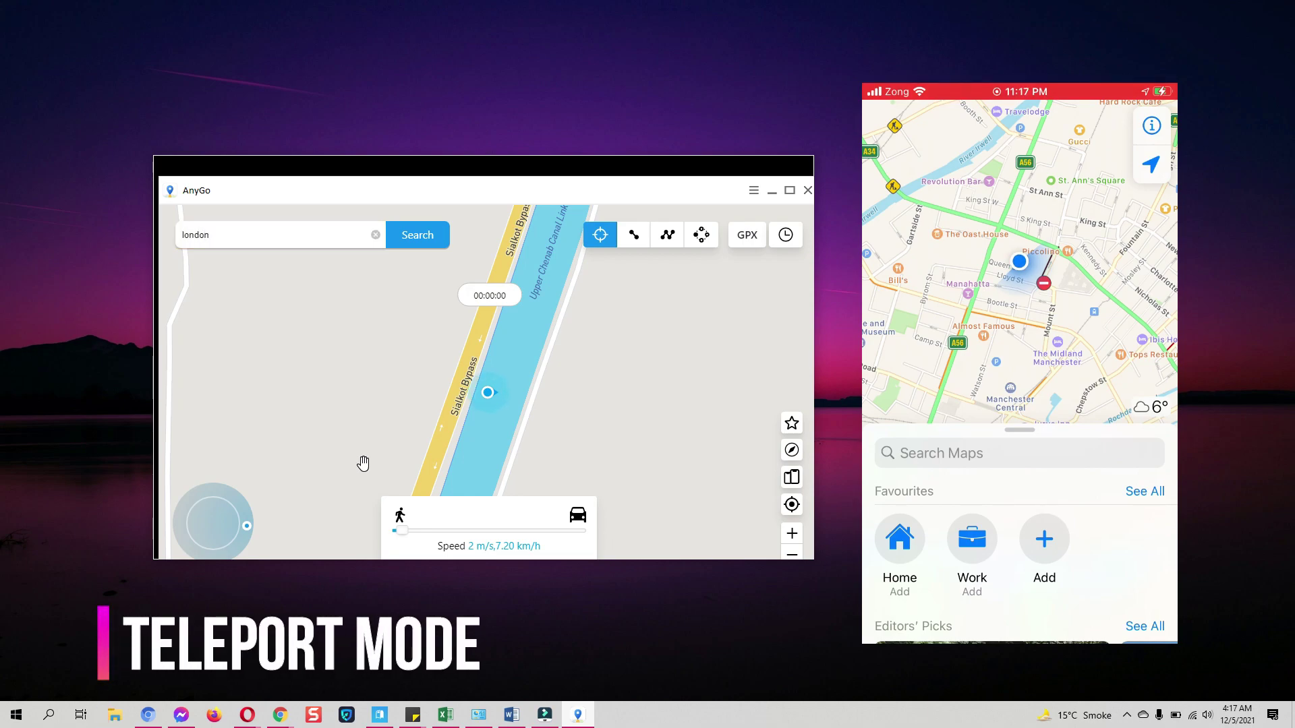
key(Return)
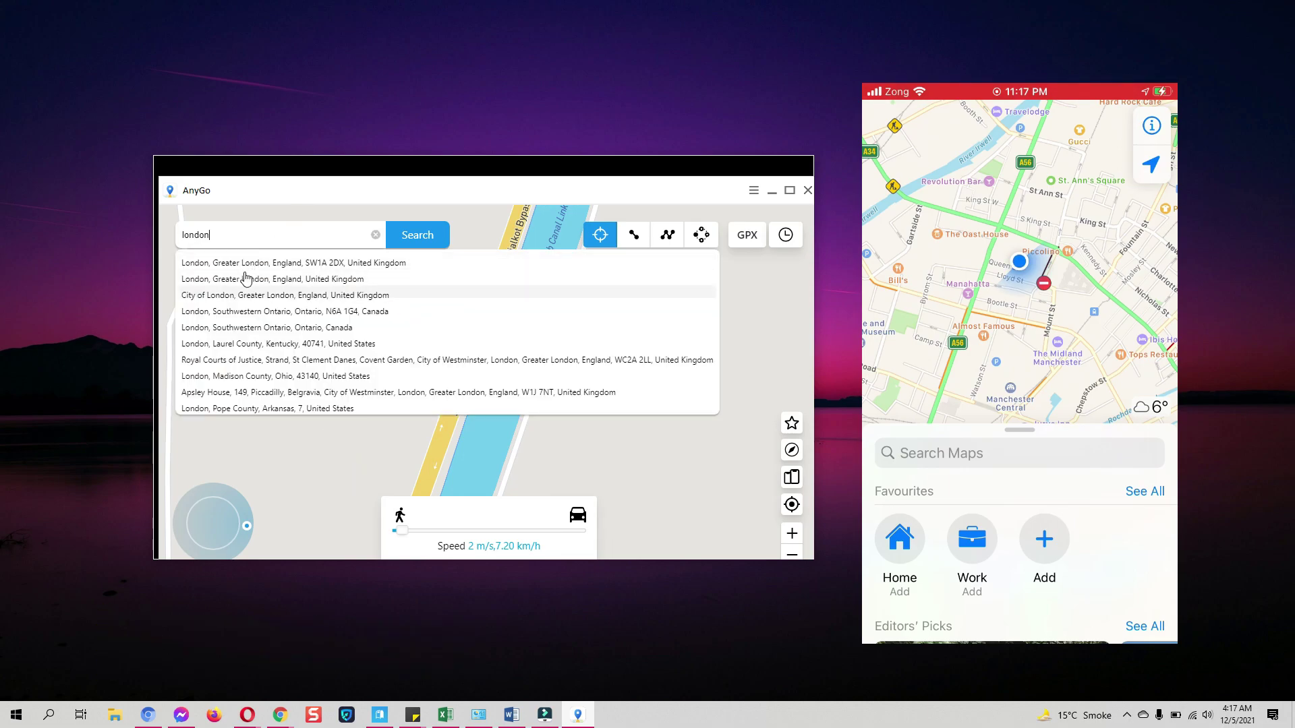
click(246, 270)
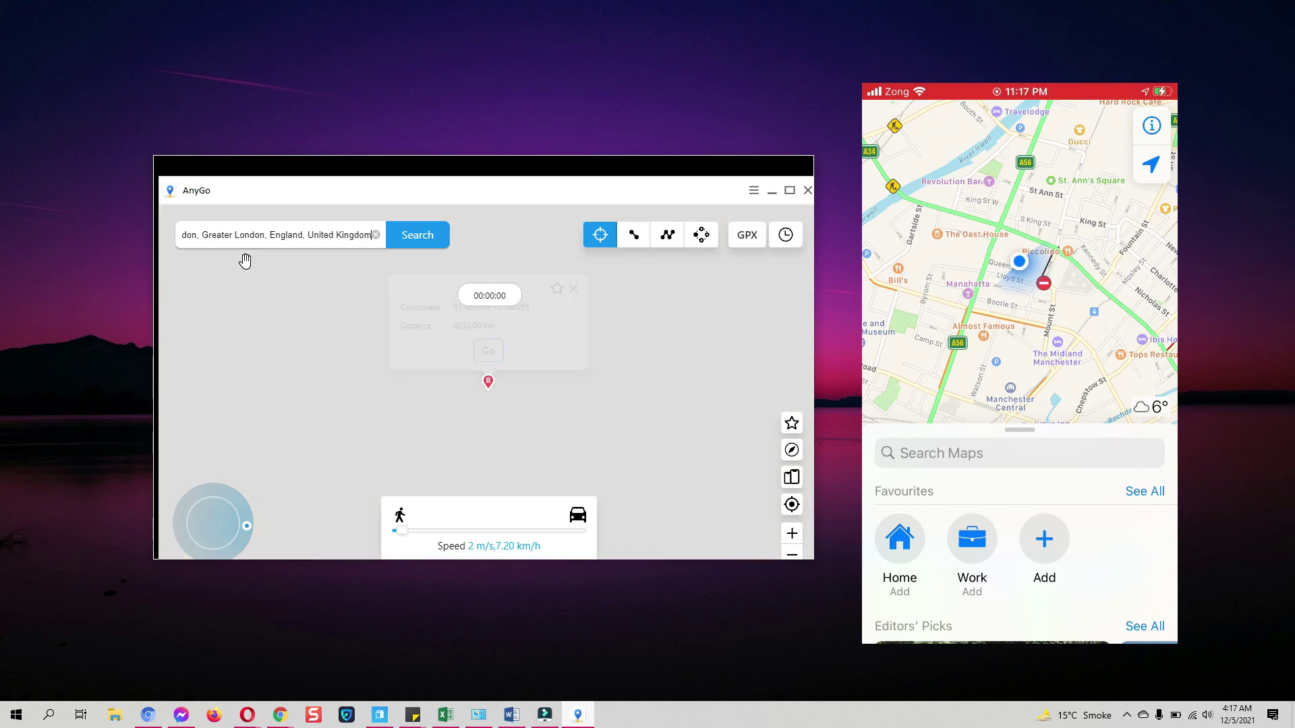
click(485, 350)
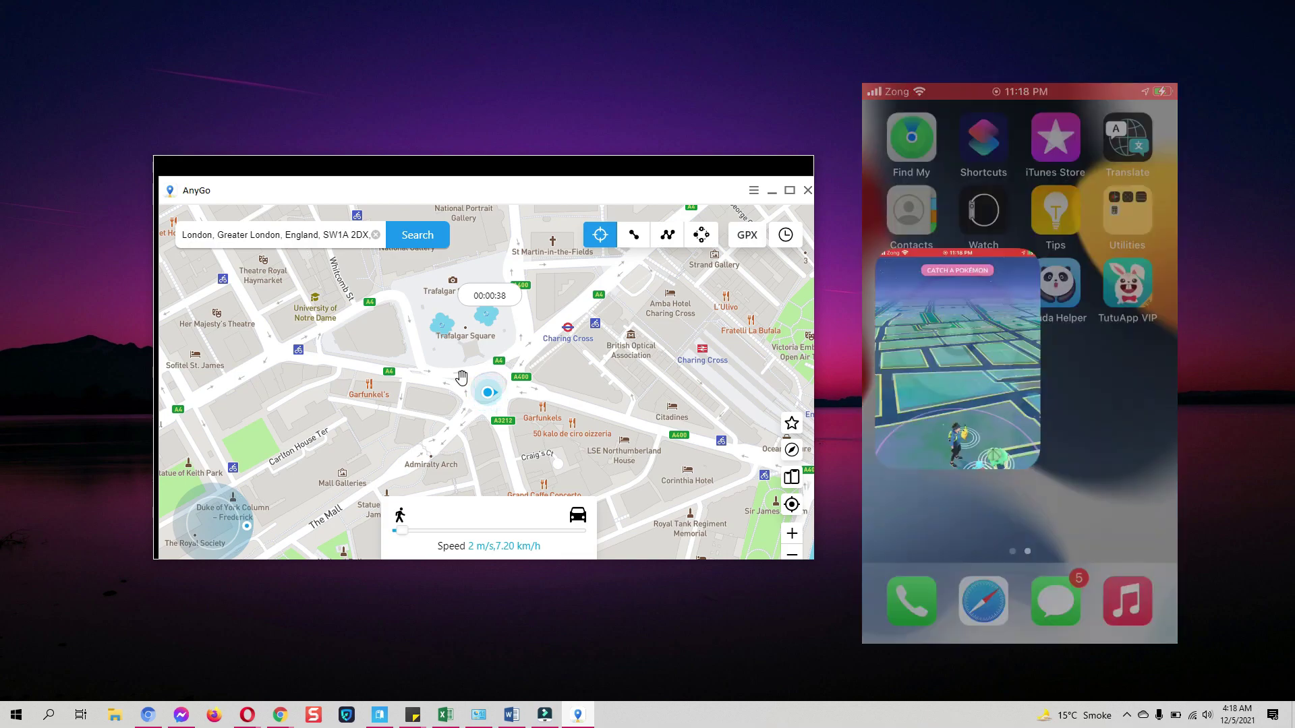
Step: Replace the search with 'manchester' and teleport the phone to the Manchester suggestion
click(375, 234)
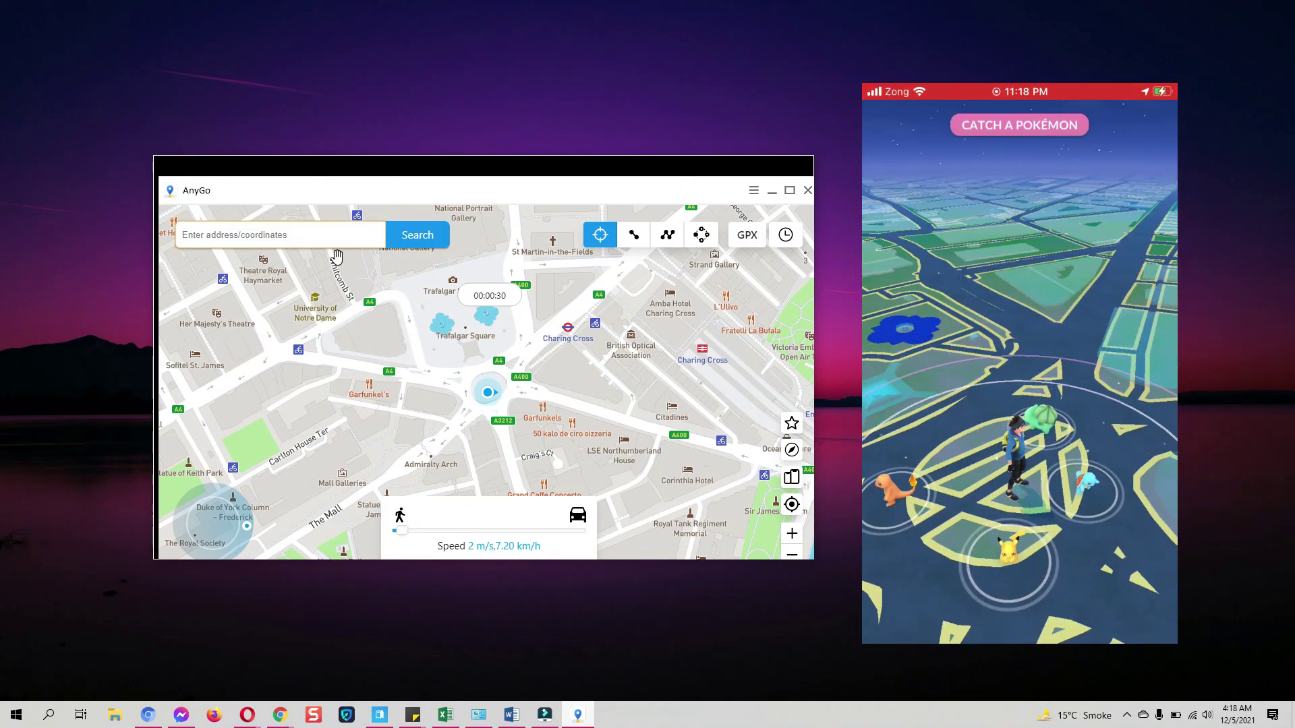
text(manchester)
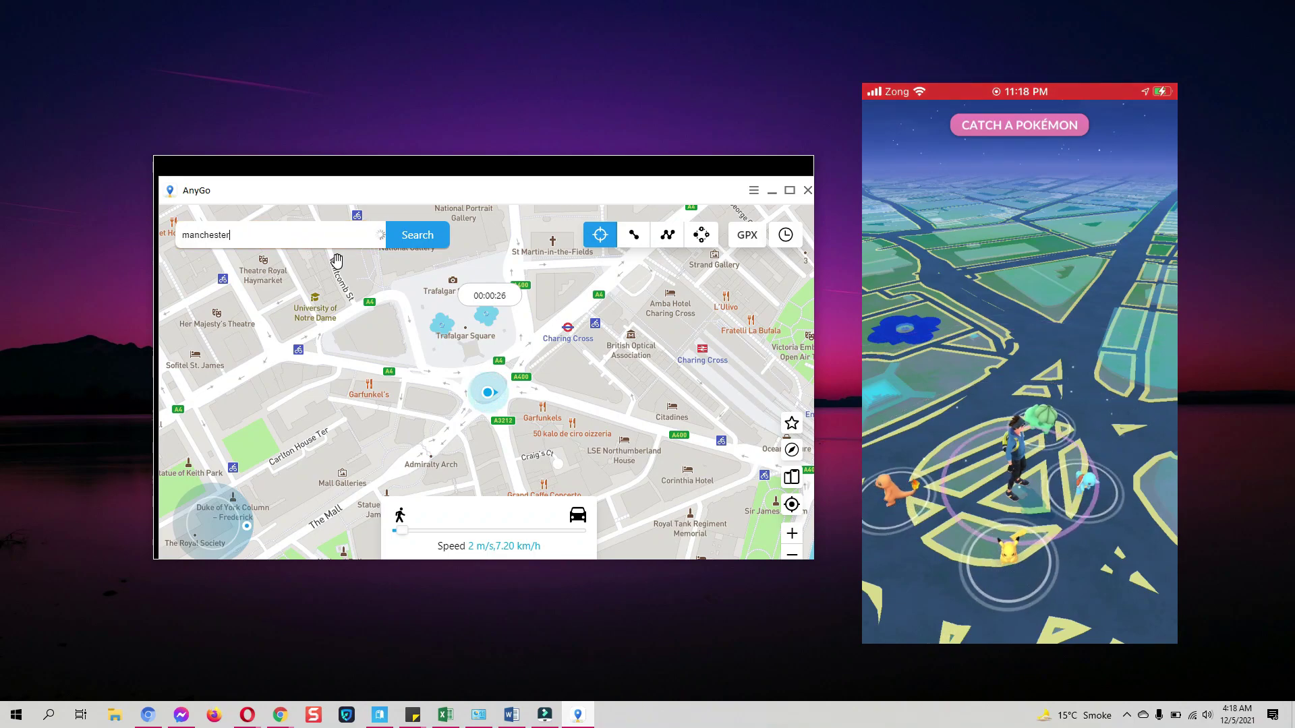
click(222, 253)
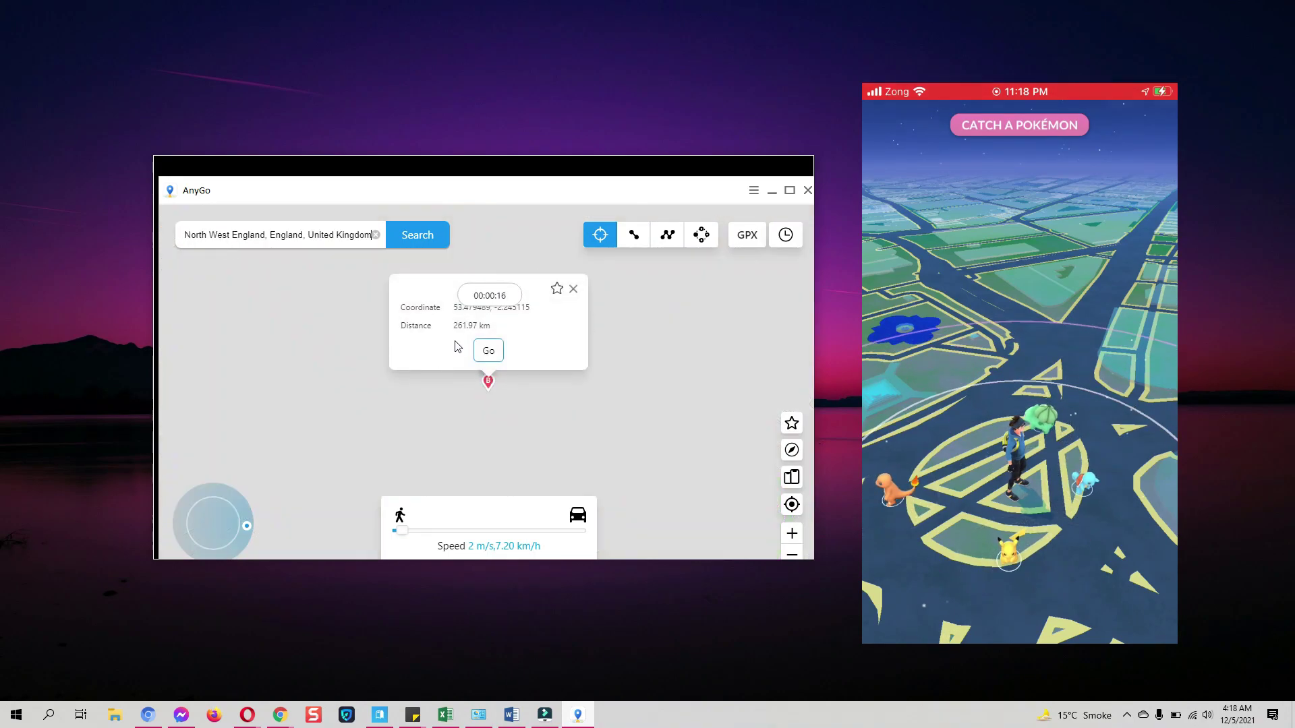
click(488, 344)
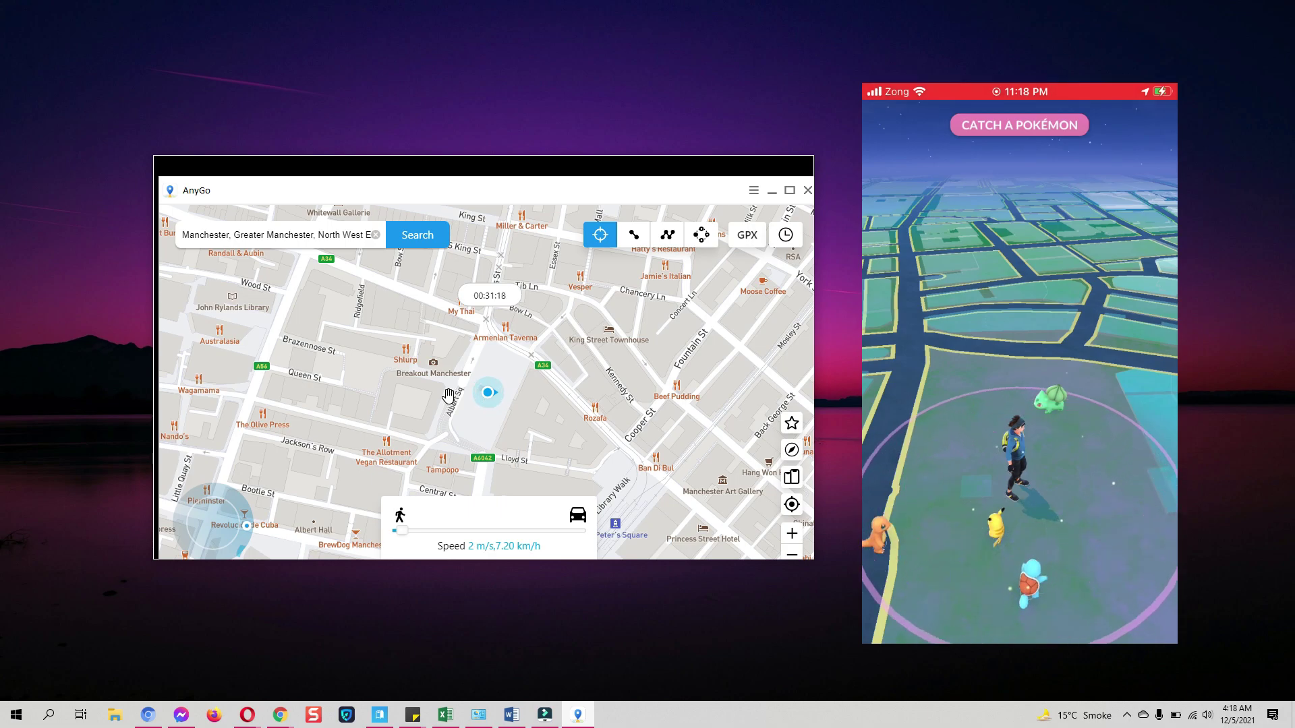
Step: Walk a two-spot route to Hardman St in Manchester, raising speed to 100 km/h
click(642, 234)
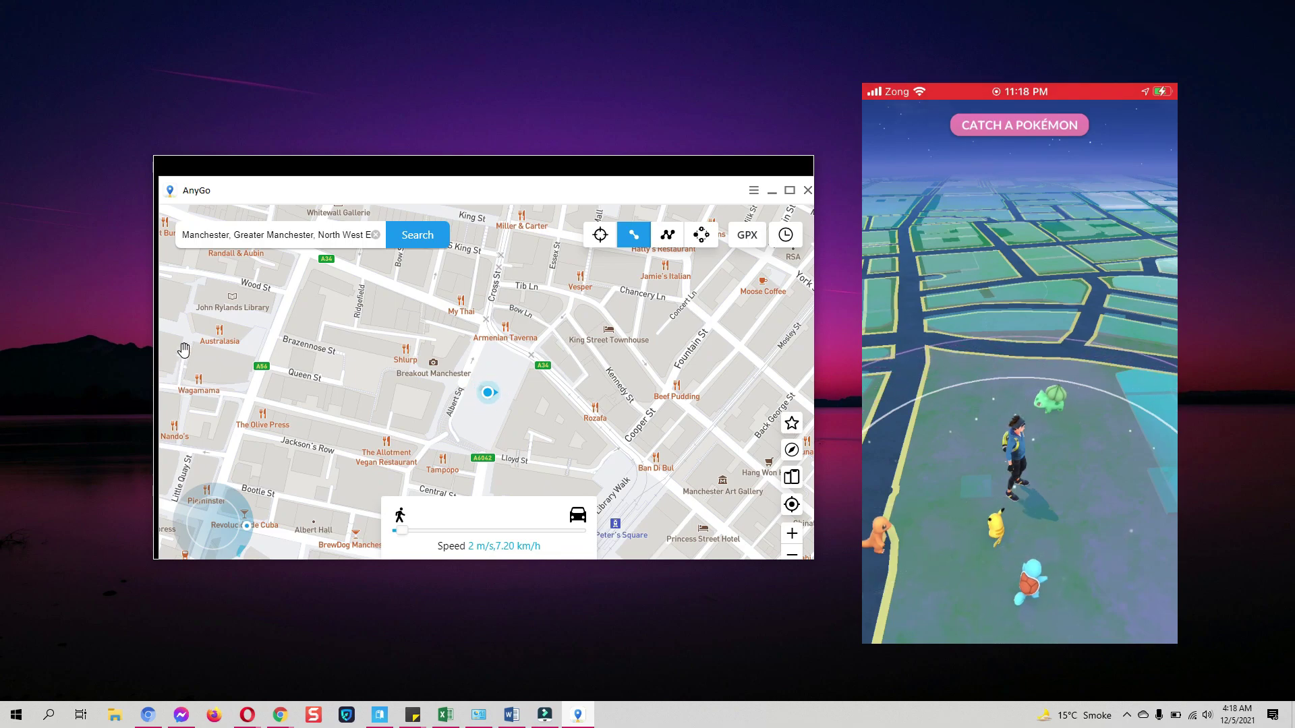
click(184, 348)
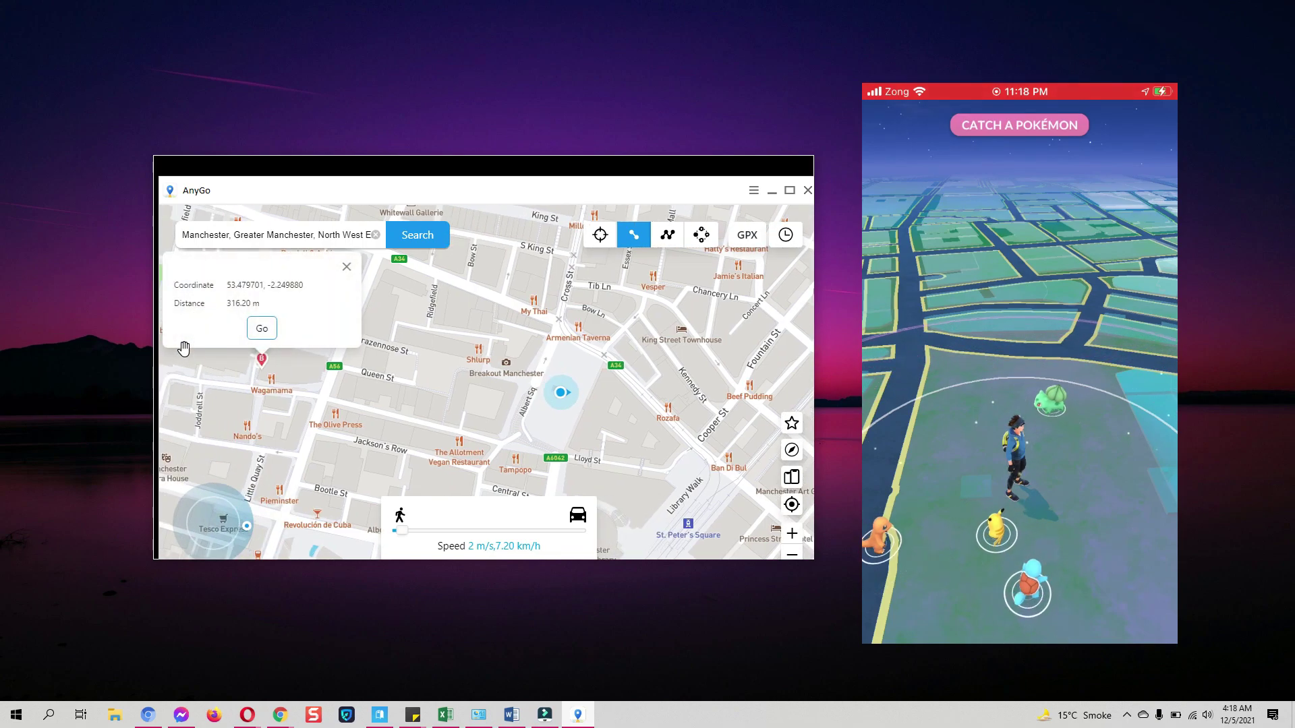
click(262, 322)
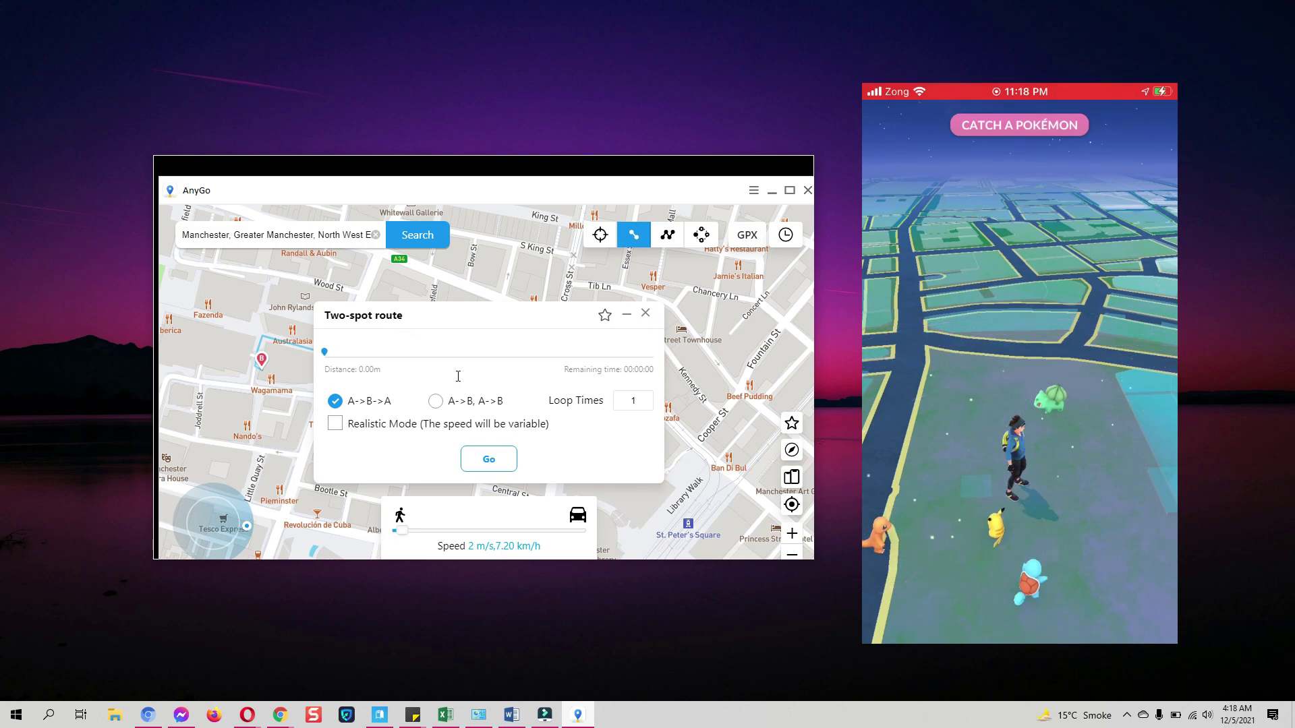
click(488, 456)
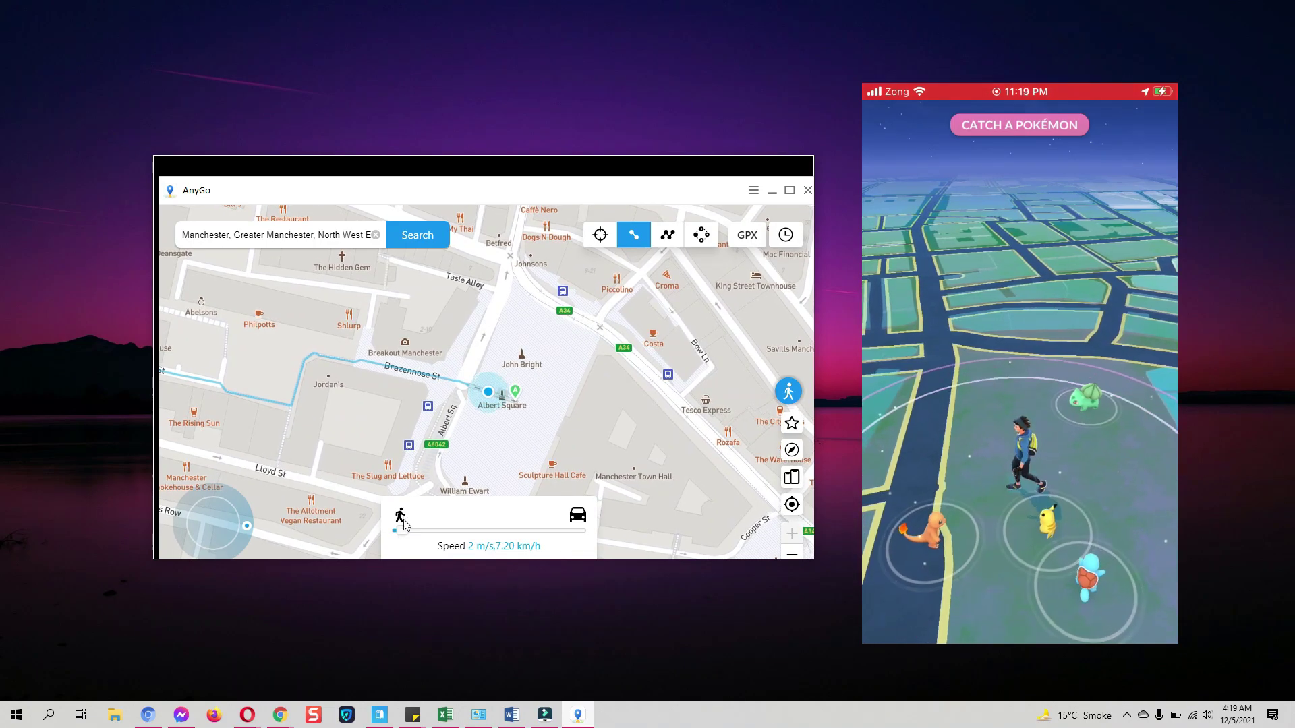
mouse_move(399, 531)
mouse_down()
mouse_move(504, 531)
mouse_move(506, 499)
mouse_move(562, 494)
mouse_up()
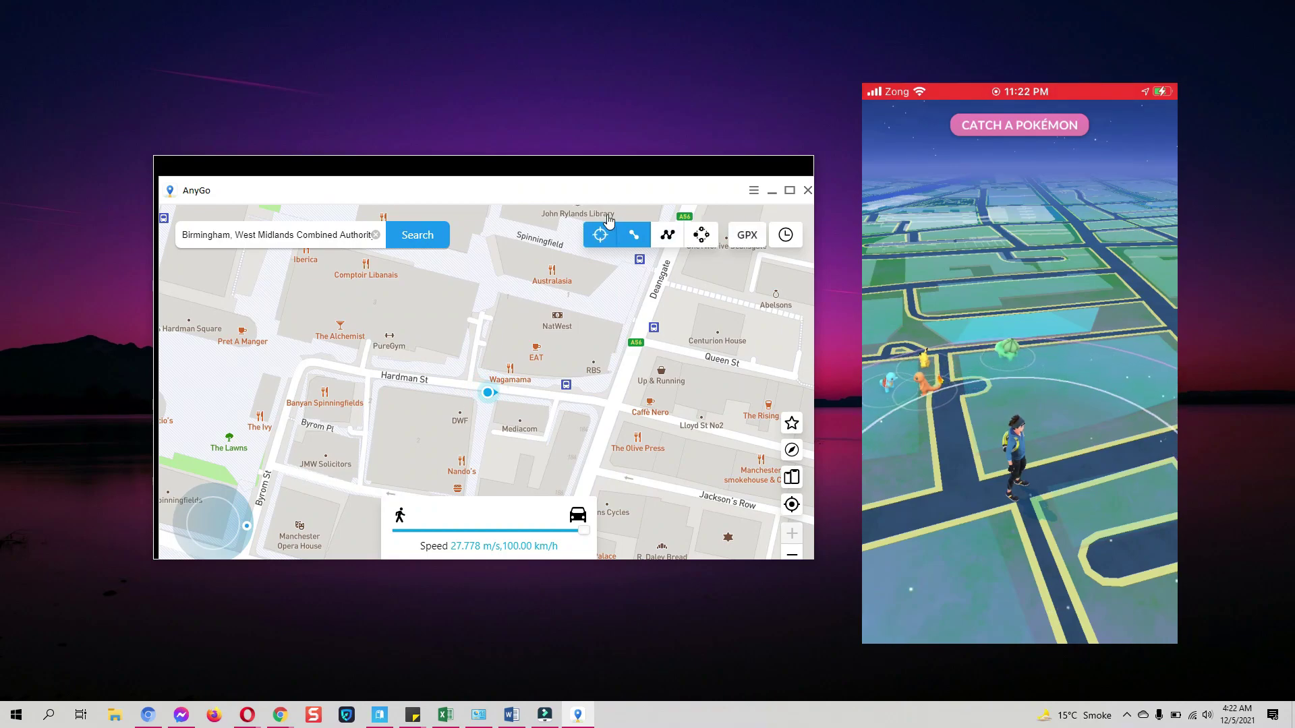
Step: Save the Birmingham spot as a favourite and view the Favorite list
click(418, 235)
click(488, 345)
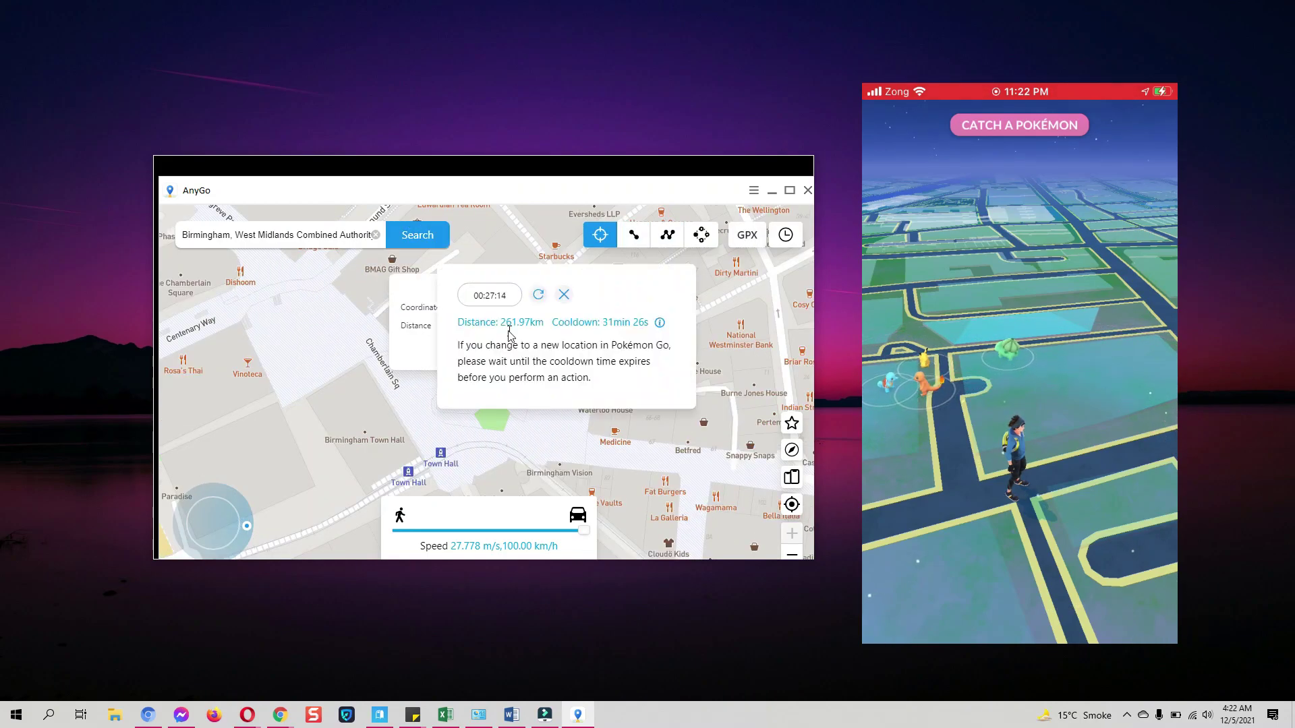
click(500, 412)
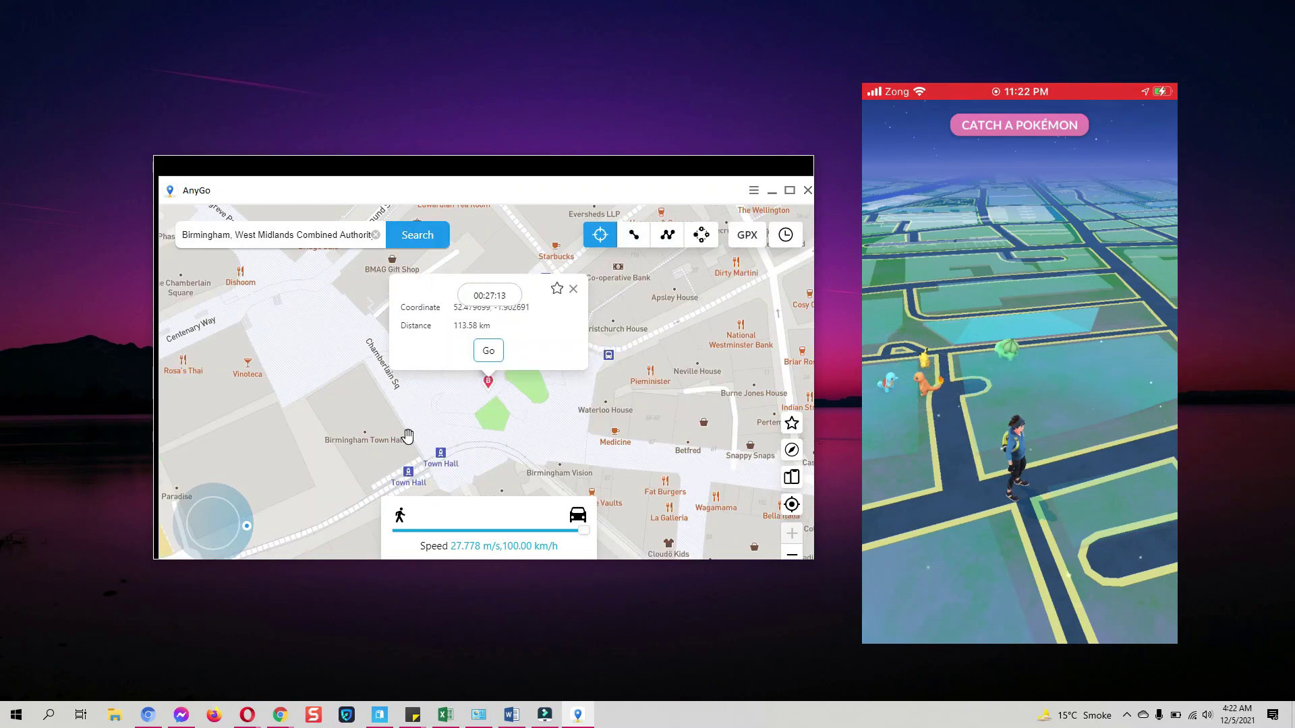
click(557, 289)
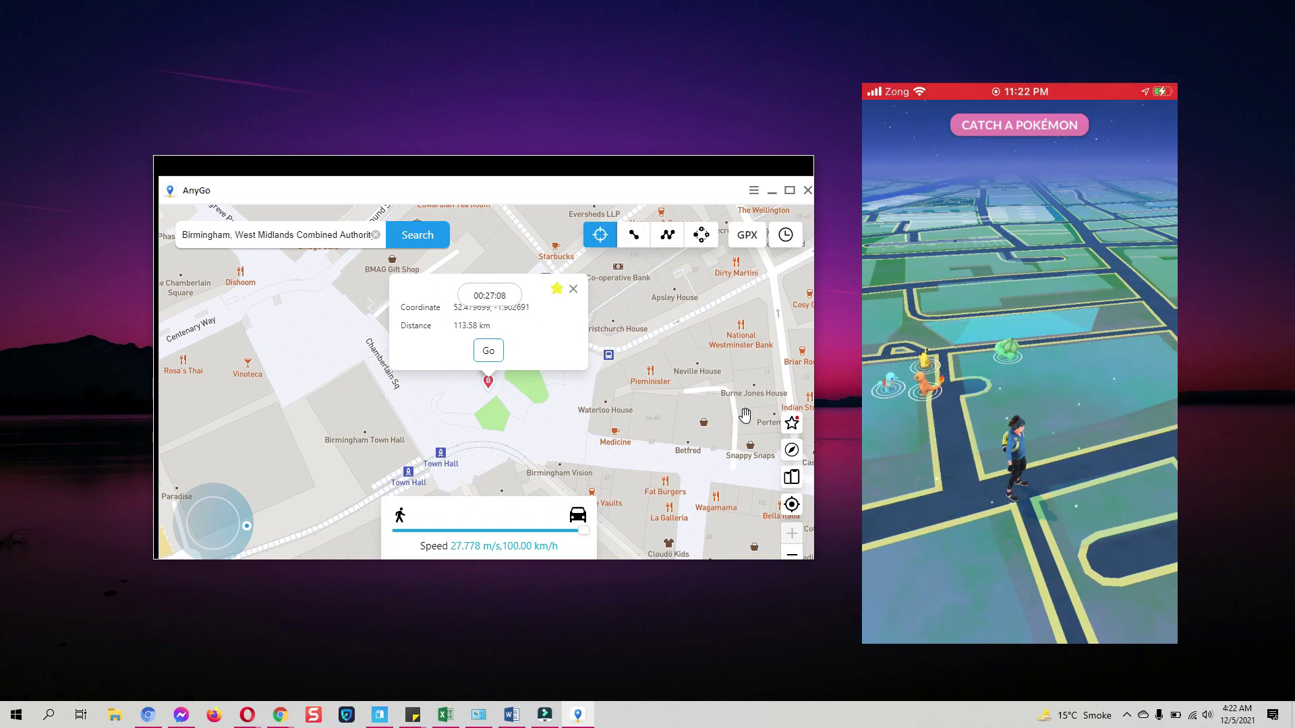
click(792, 423)
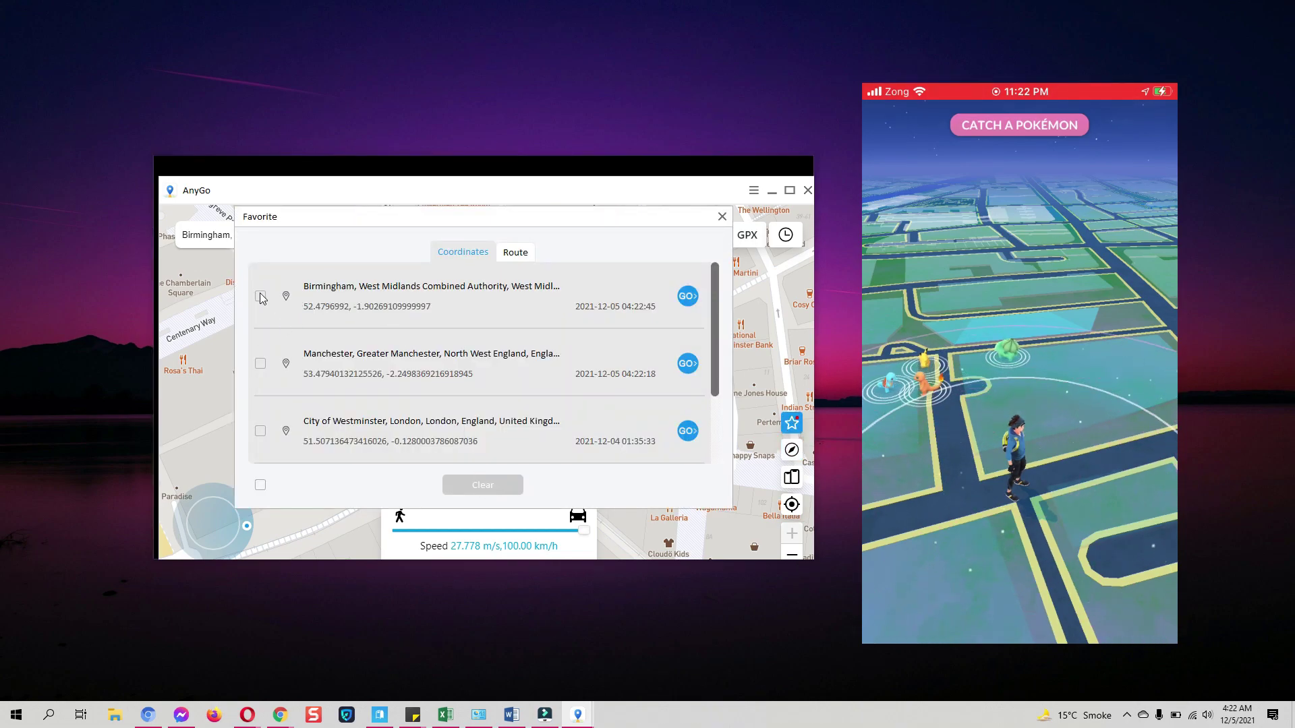
Step: Select the saved City of Westminster favourite and go to that spot
click(260, 364)
click(260, 364)
click(262, 434)
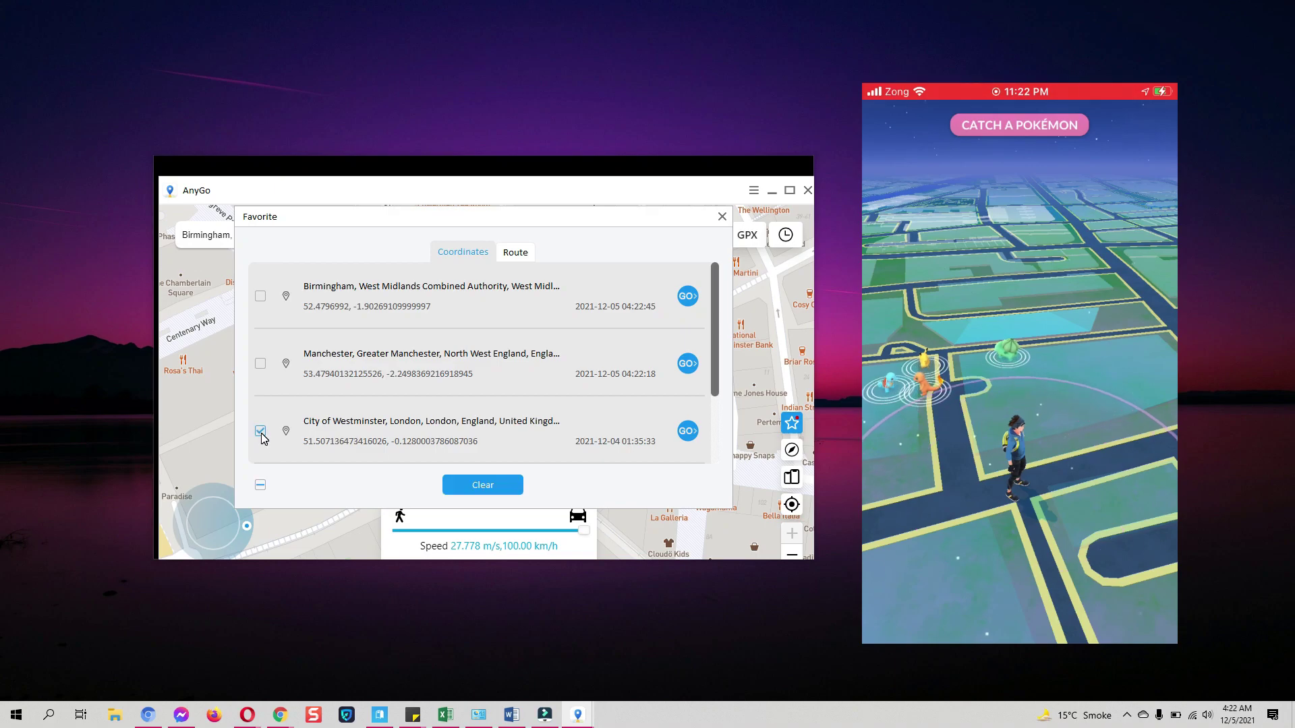
scroll(472, 378, down, 1)
click(688, 362)
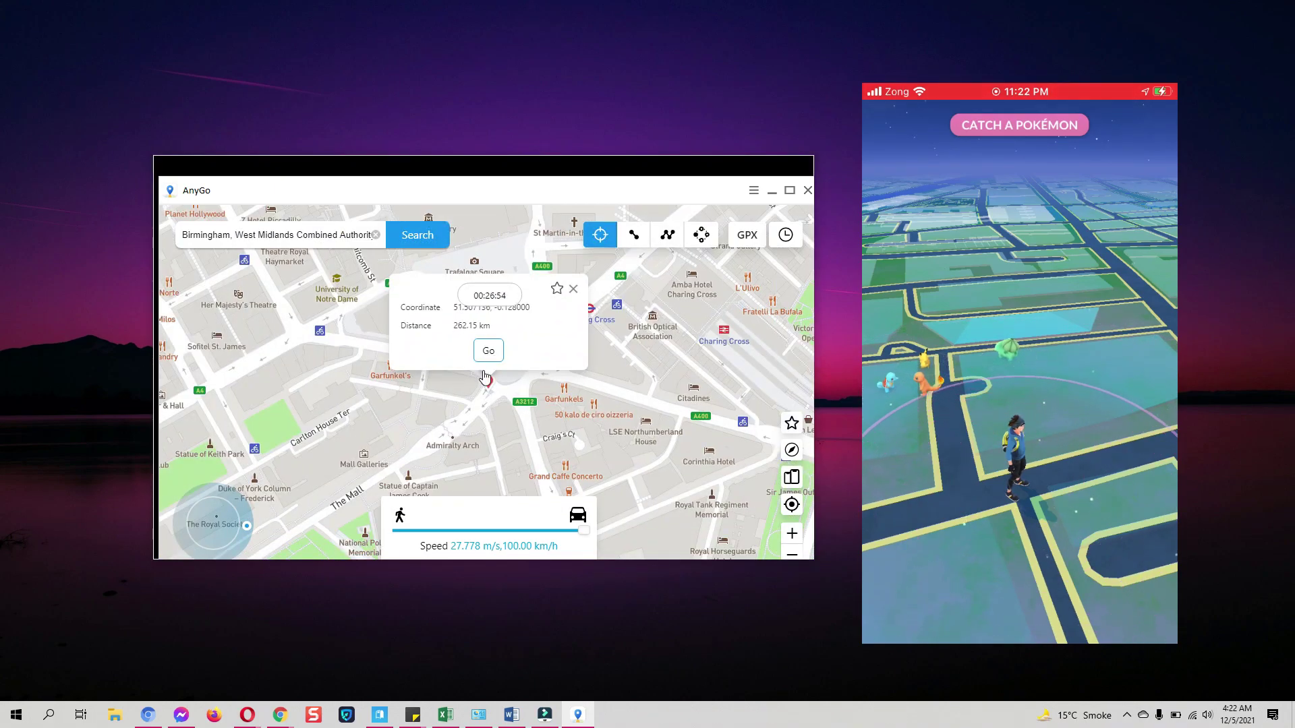
Step: Add six stops around central Manchester in Multi-spot mode and start the route
click(663, 224)
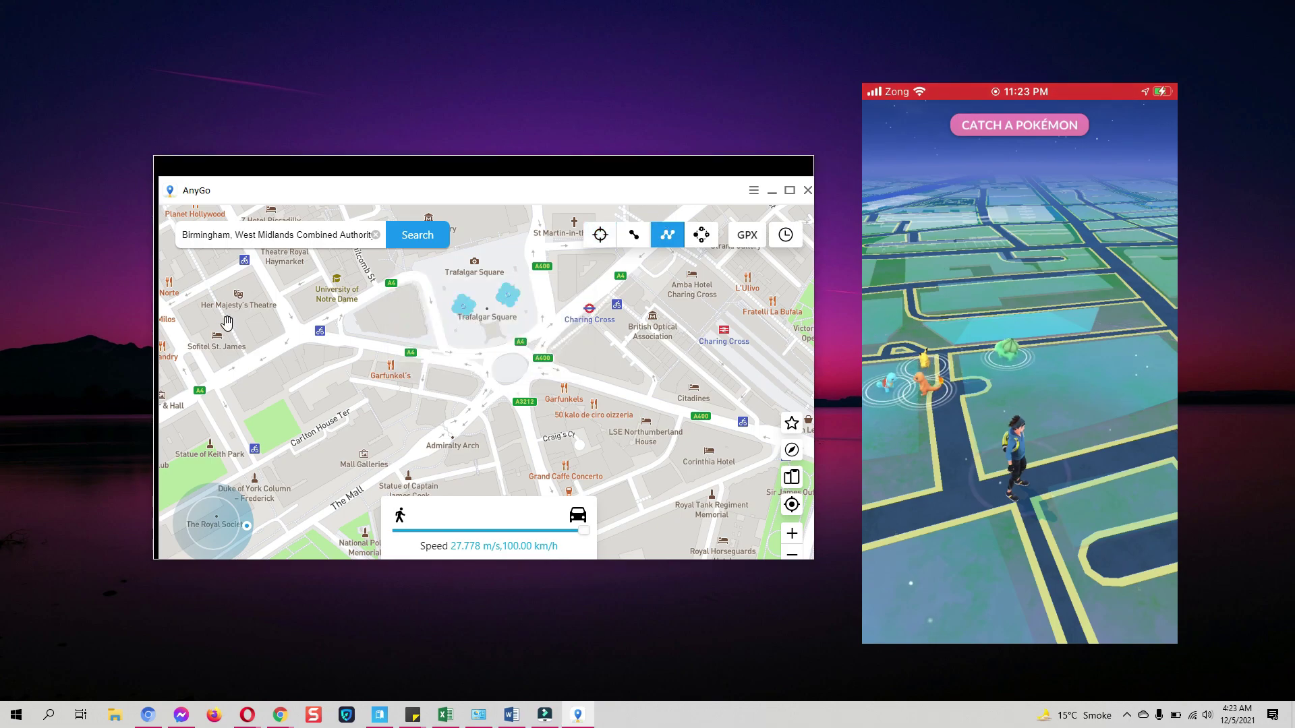
click(324, 353)
drag(365, 320, 385, 345)
click(461, 275)
click(525, 420)
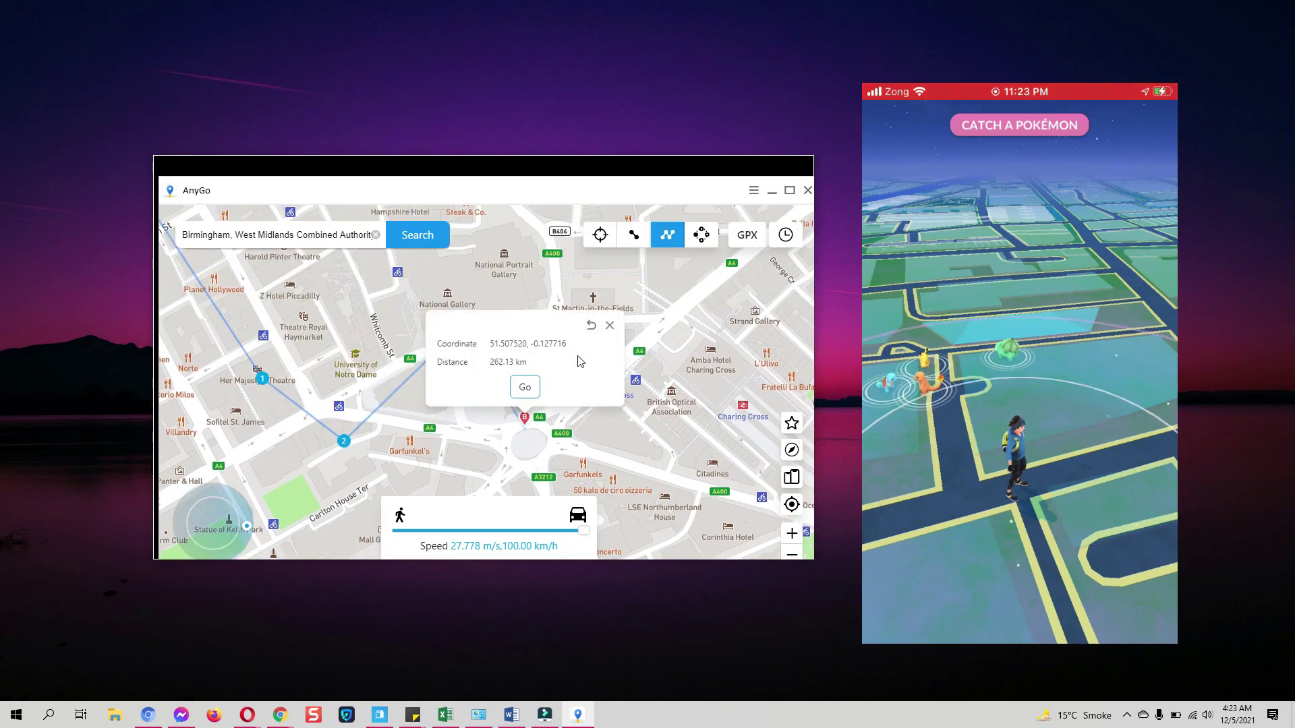
click(612, 295)
click(732, 291)
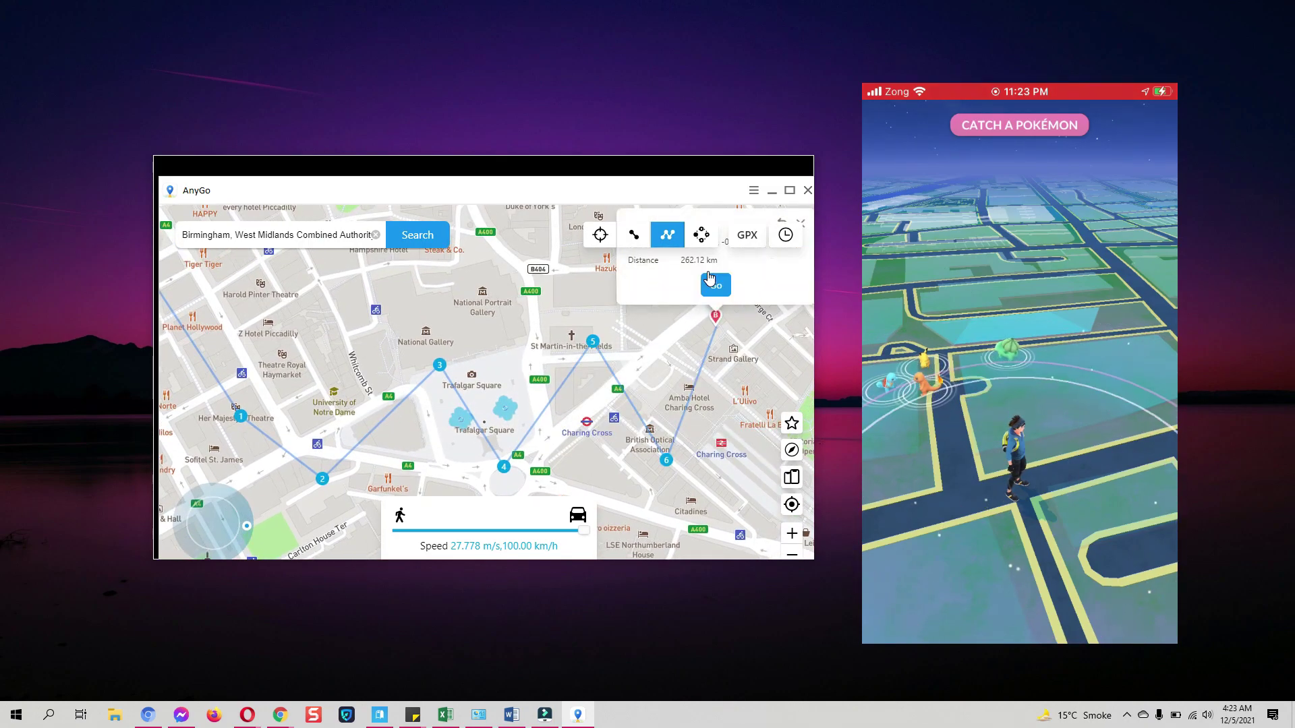
click(717, 281)
click(489, 458)
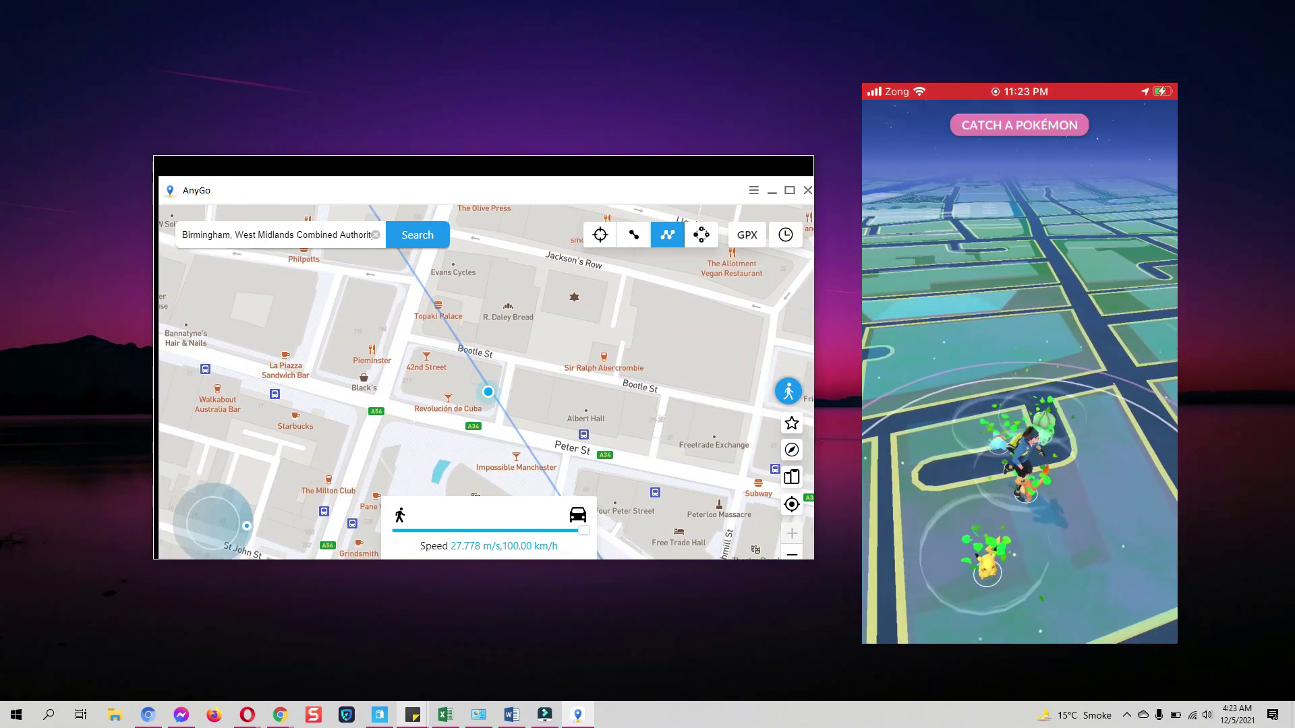
Step: Cancel the GPX import, then recall a past City of Westminster spot from History
click(750, 226)
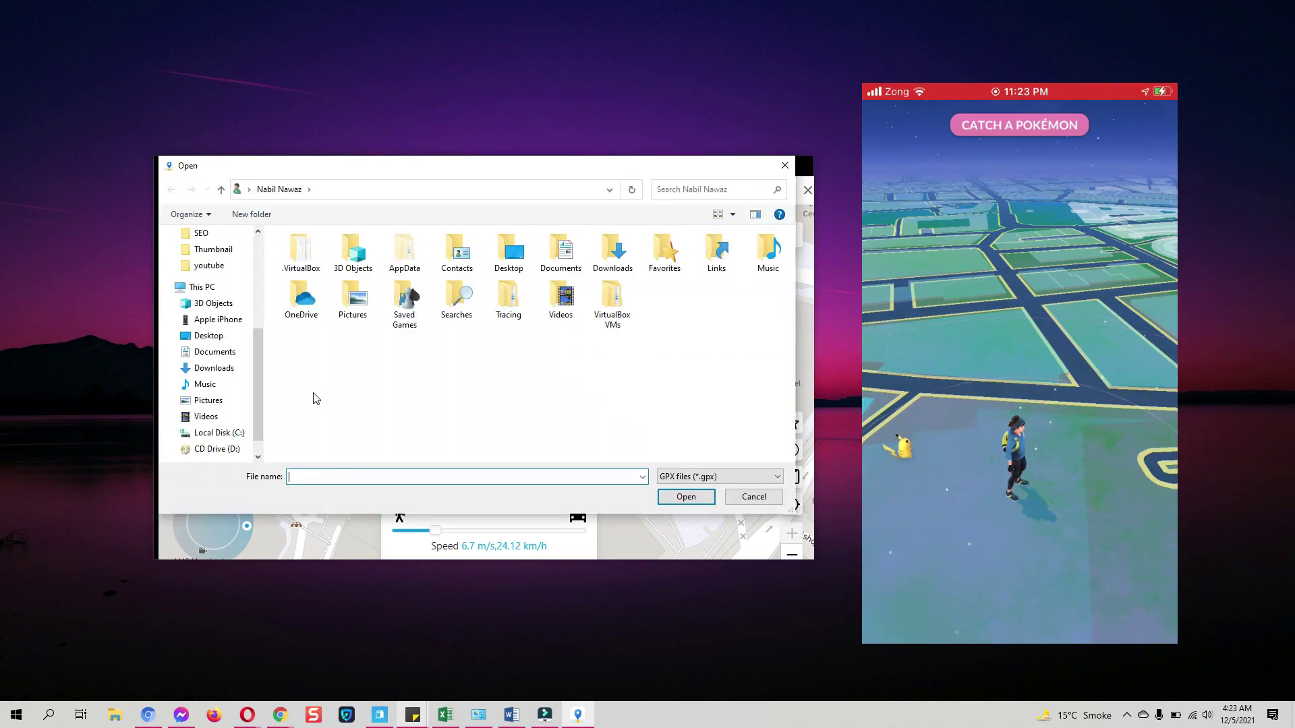
click(783, 166)
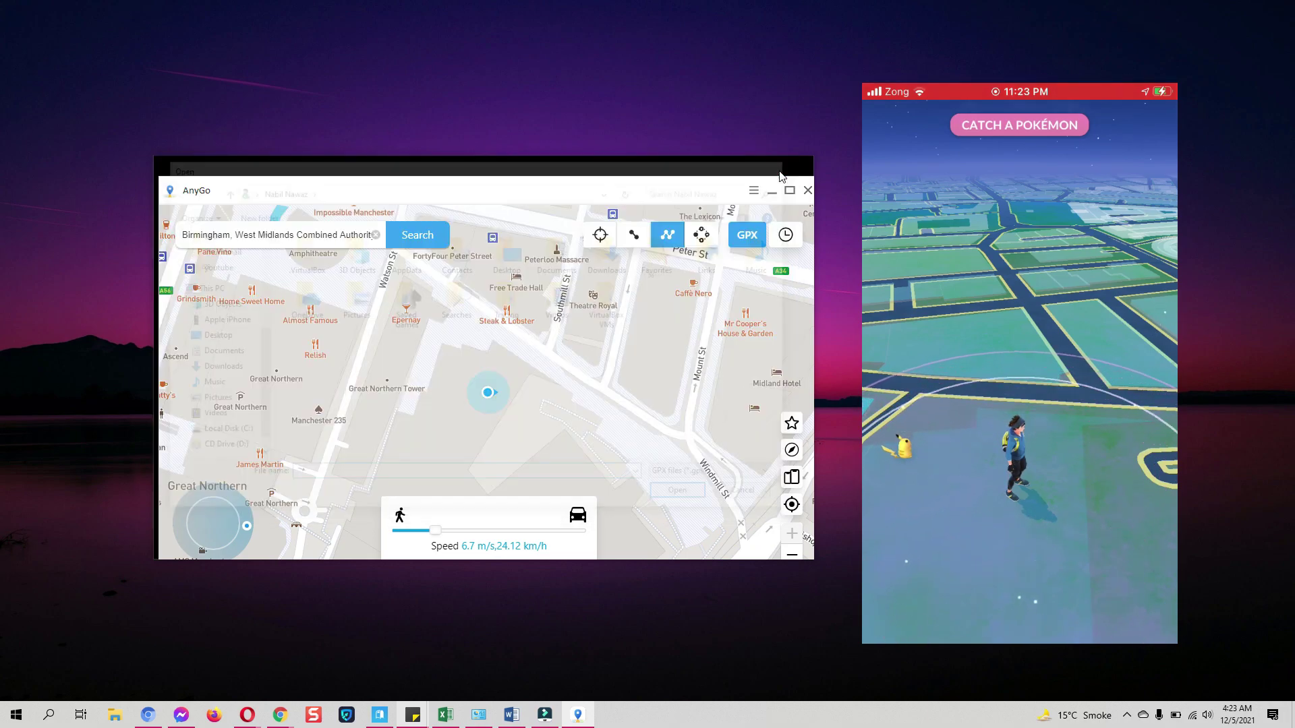
click(785, 236)
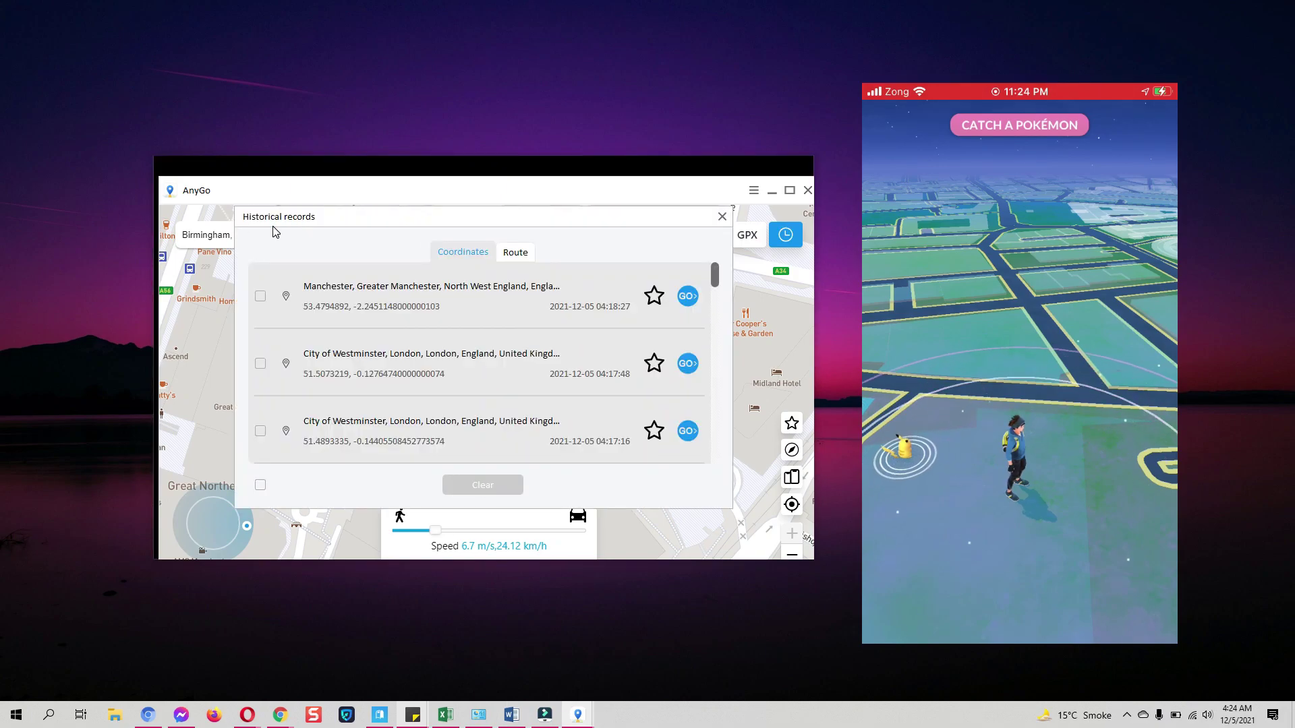
scroll(485, 332, down, 3)
scroll(479, 341, down, 3)
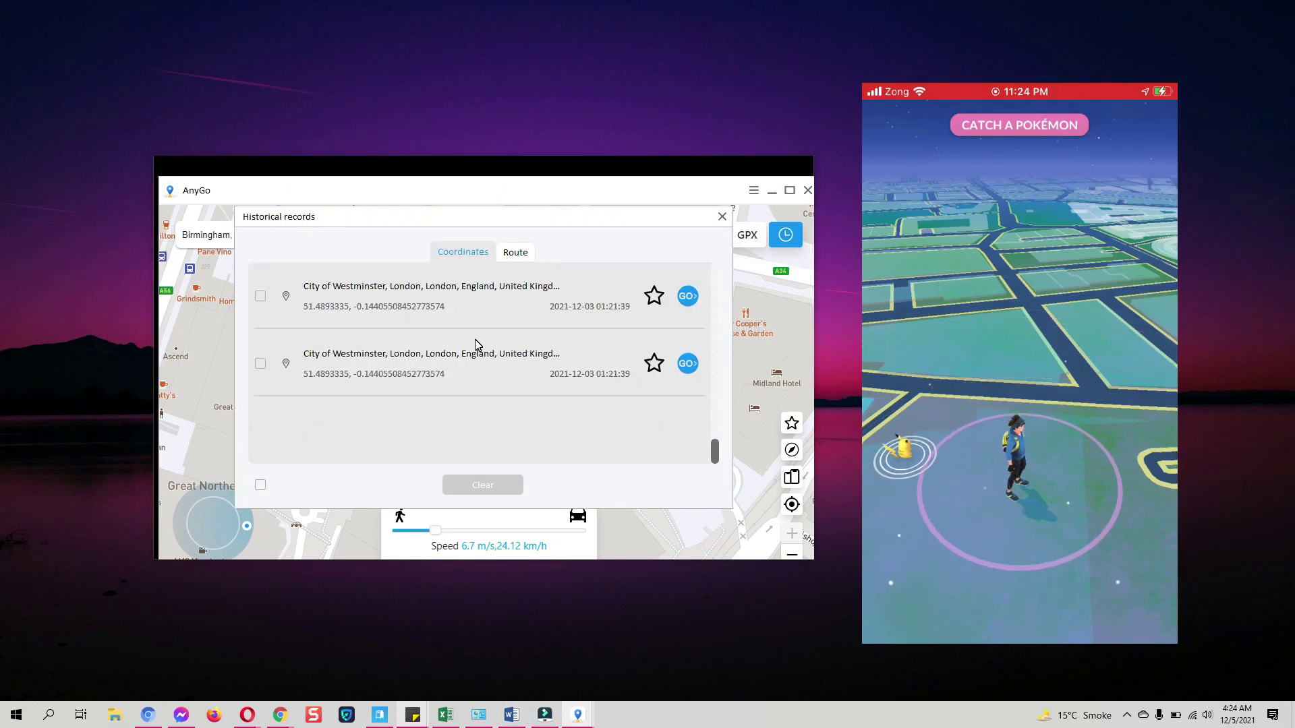
click(463, 372)
click(687, 362)
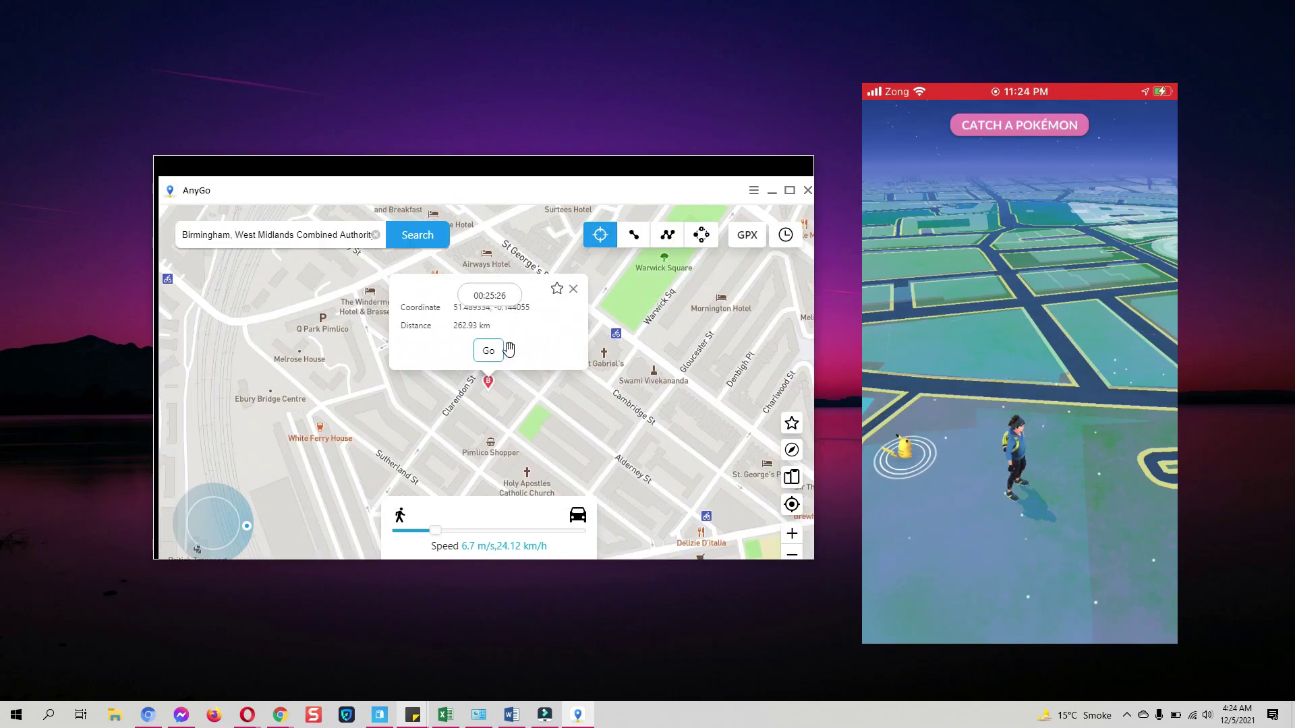
Step: Teleport the iPhone, confirm multi-device management lists it, then teleport to a Pimlico spot near St George's Dr
click(488, 350)
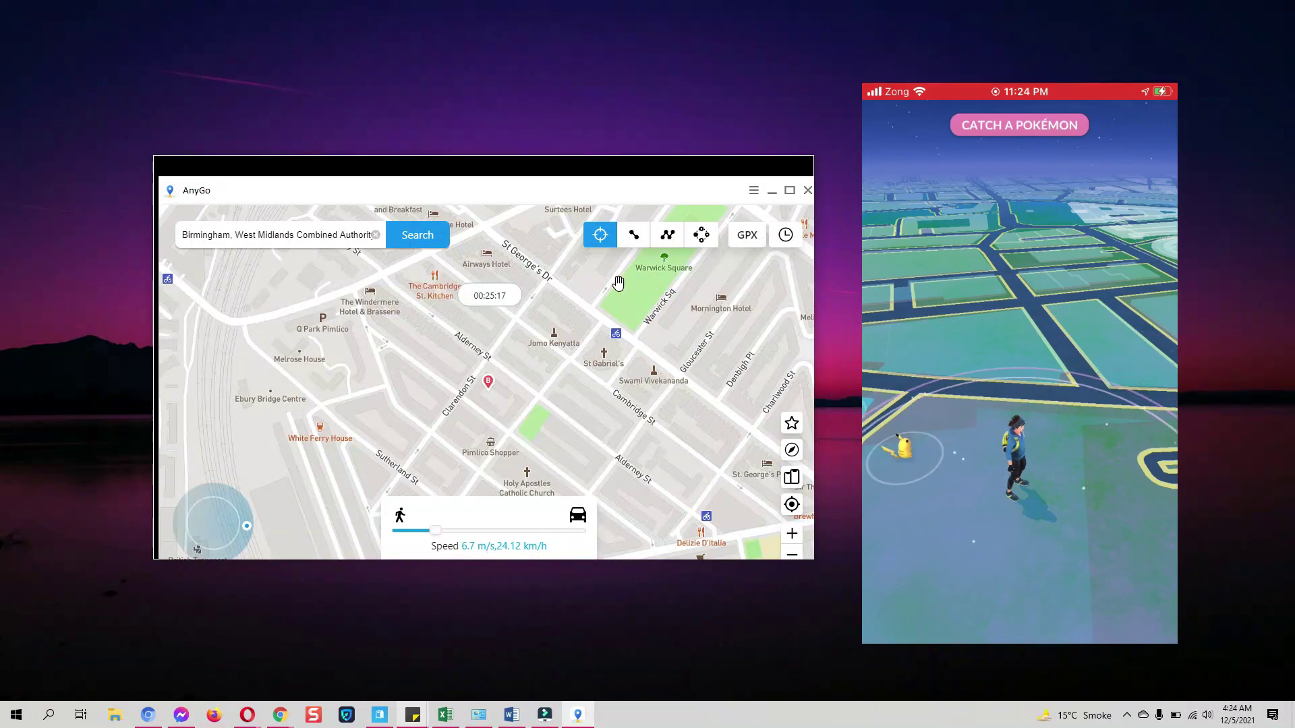
click(791, 476)
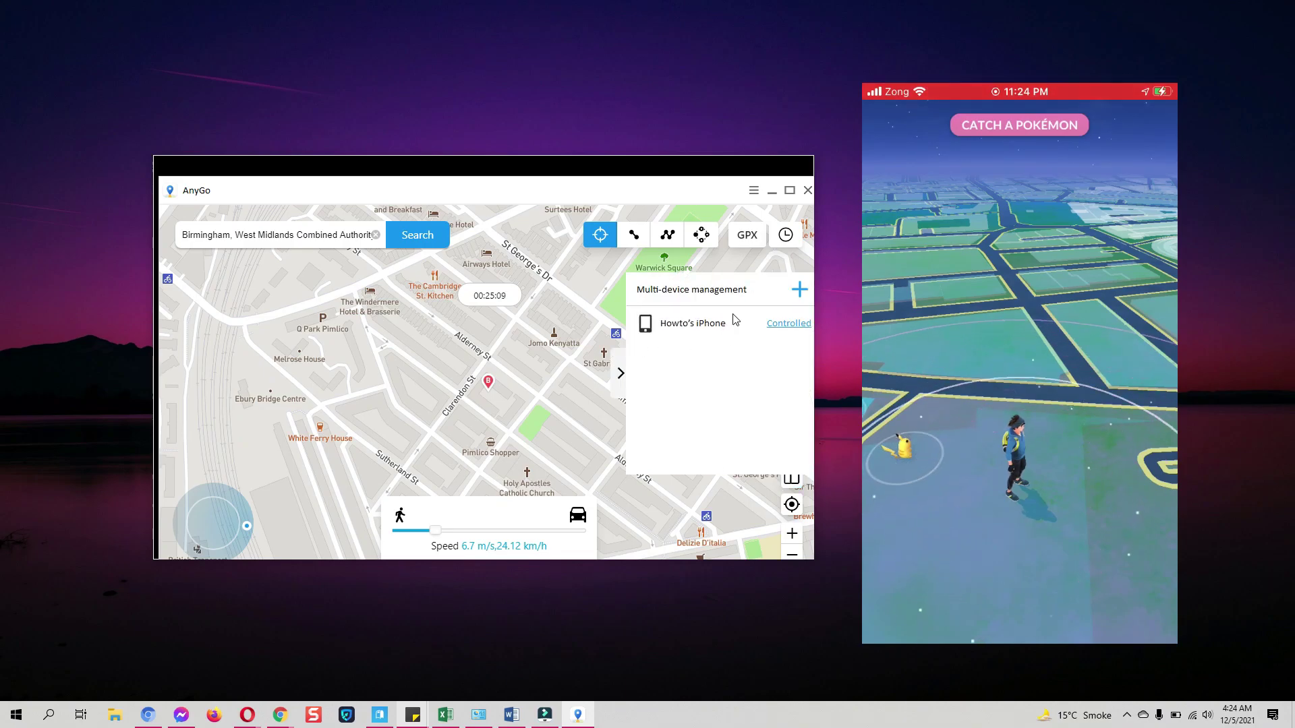
click(799, 290)
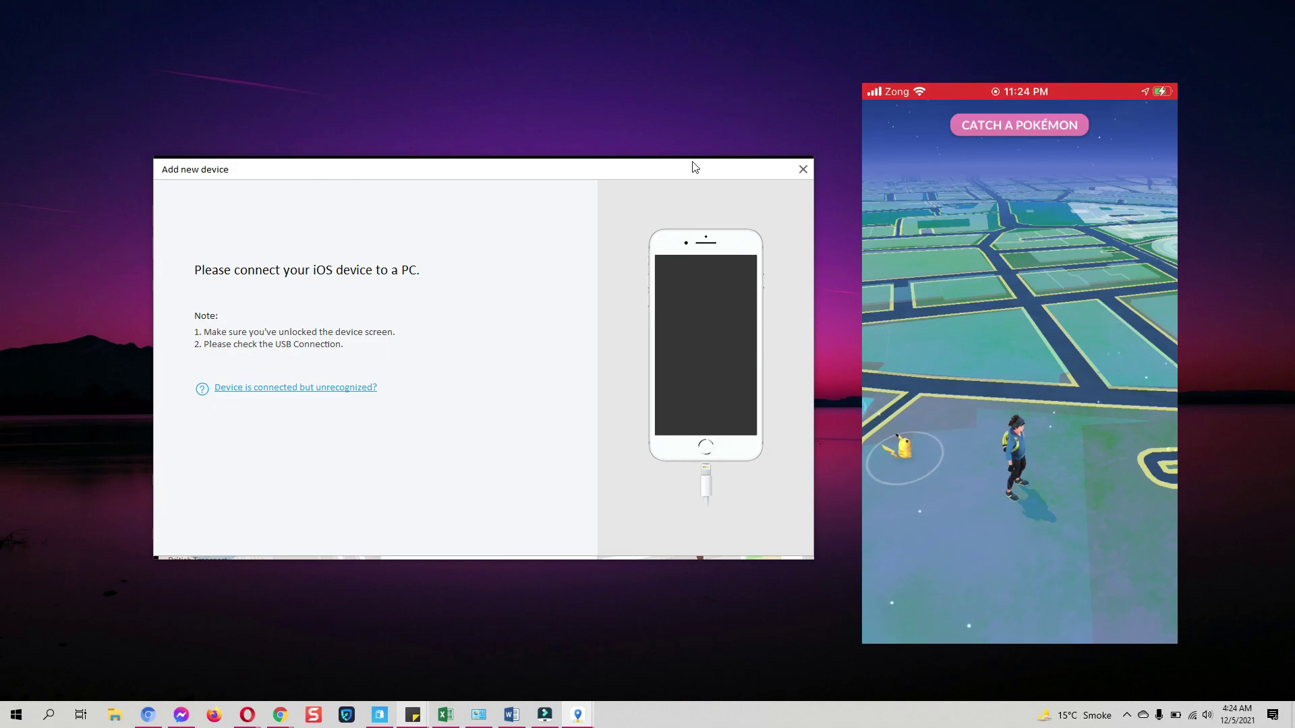
click(803, 170)
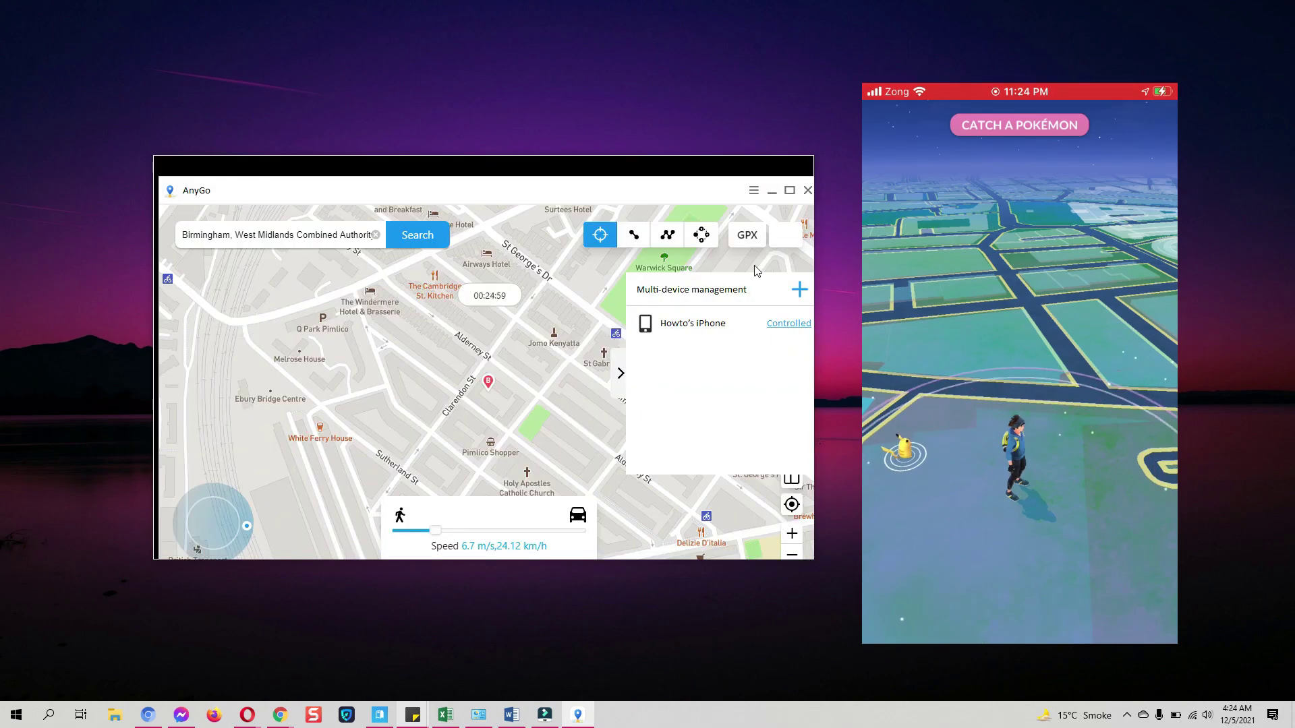
click(536, 441)
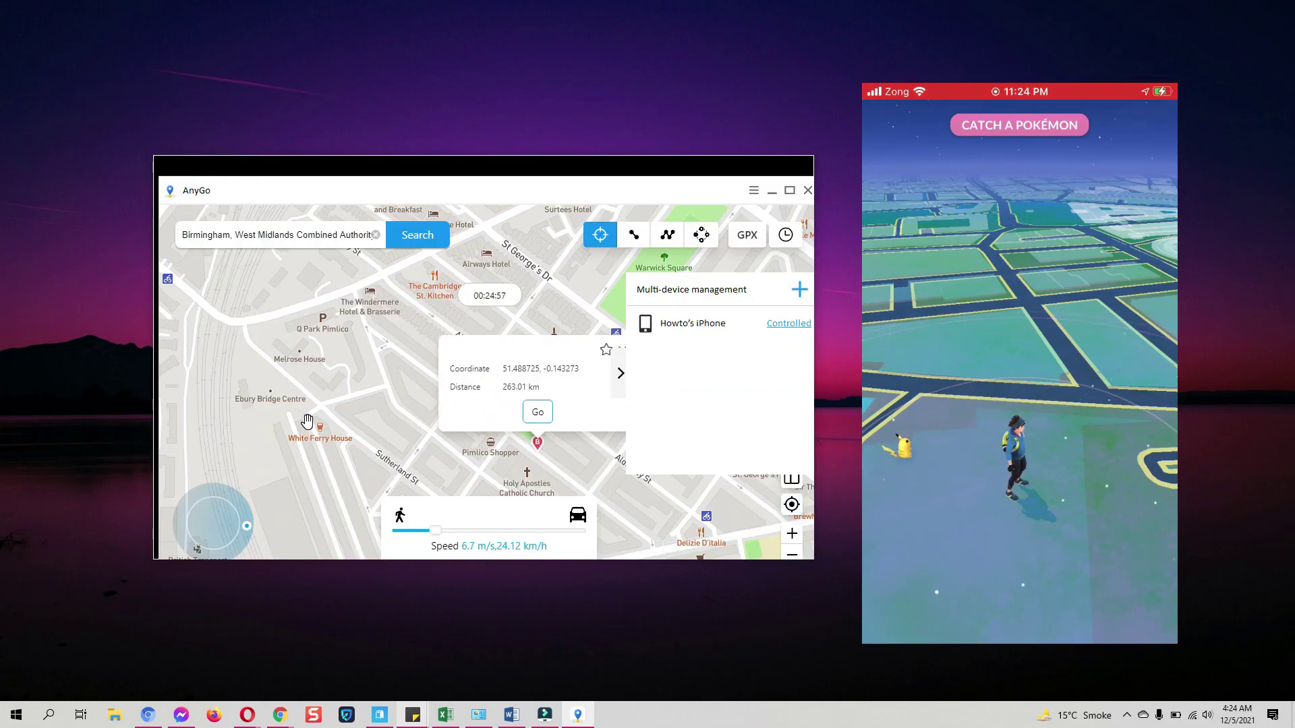
click(543, 278)
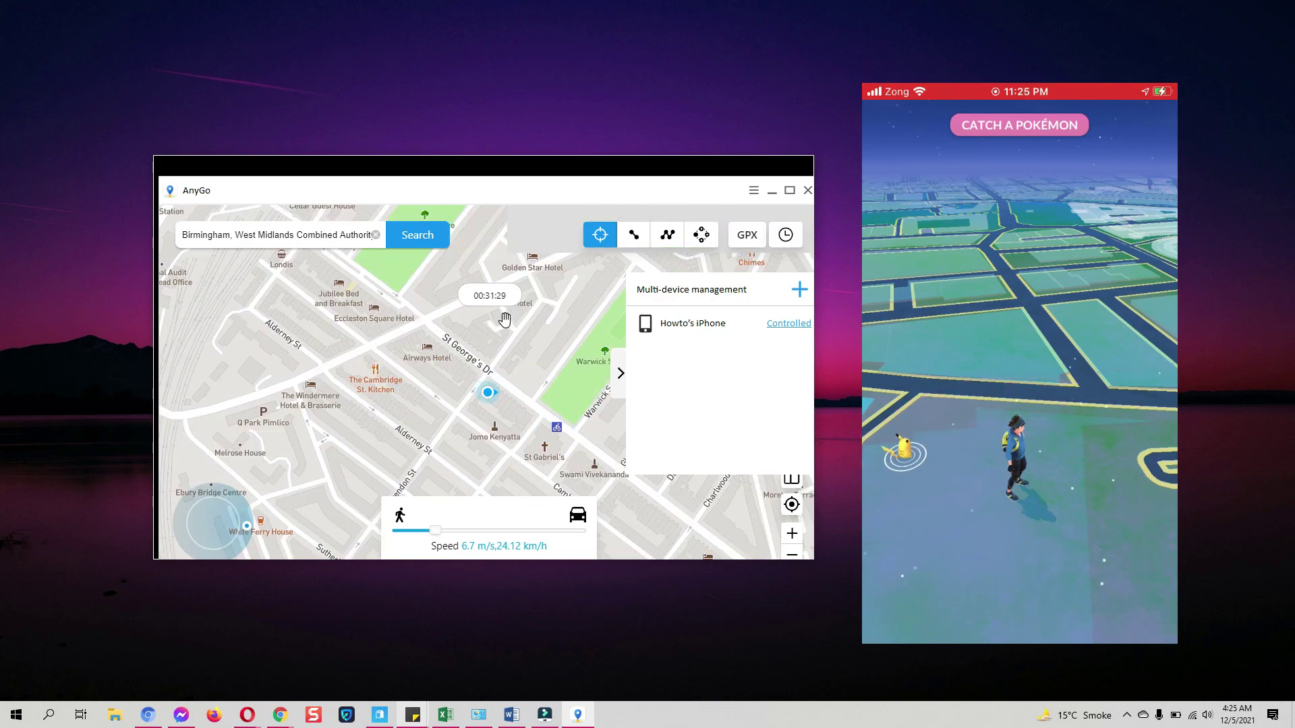
Step: Walk the iPhone north-north-east with the joystick from St George's Dr around Warwick Square
mouse_move(200, 542)
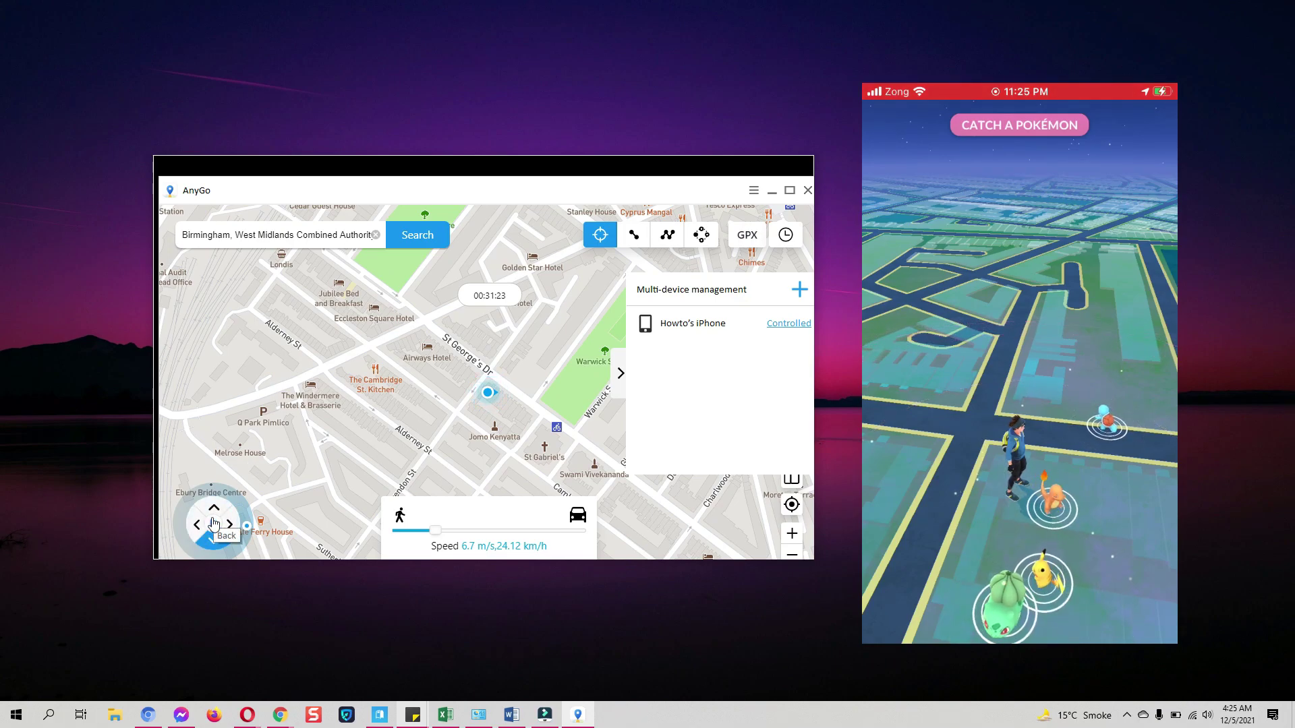
click(213, 514)
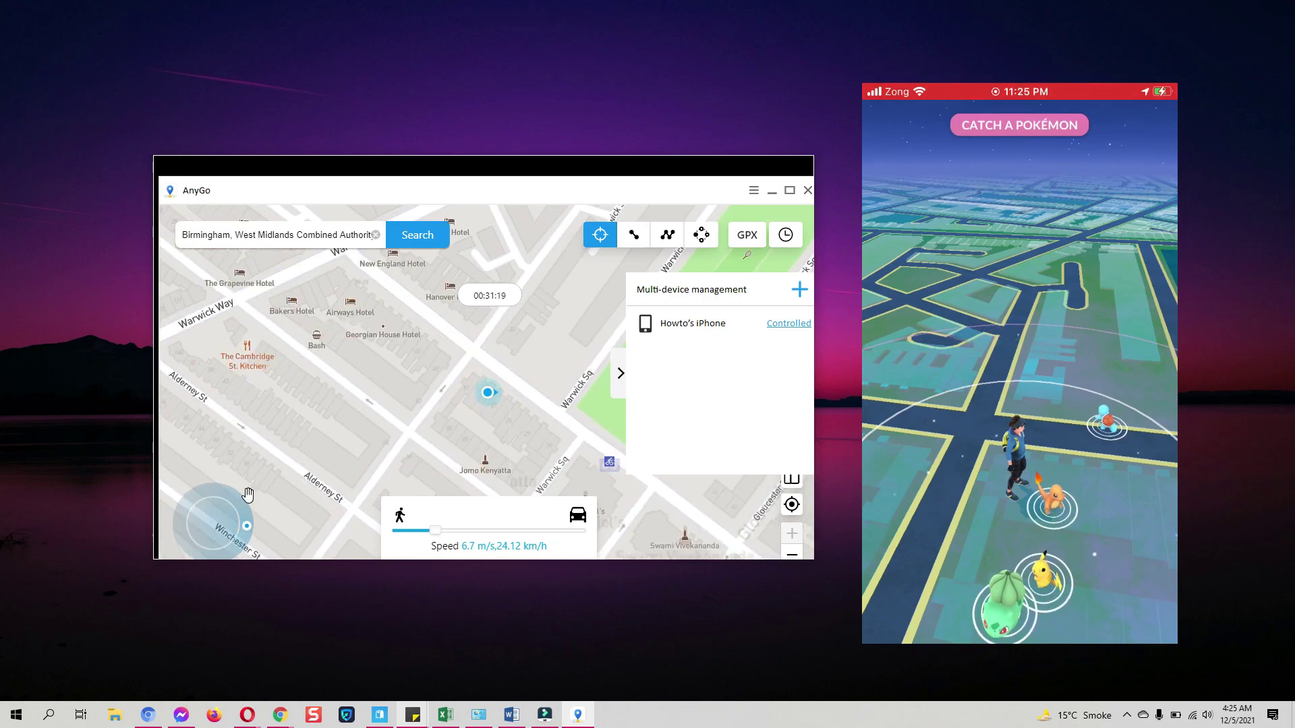
mouse_move(214, 511)
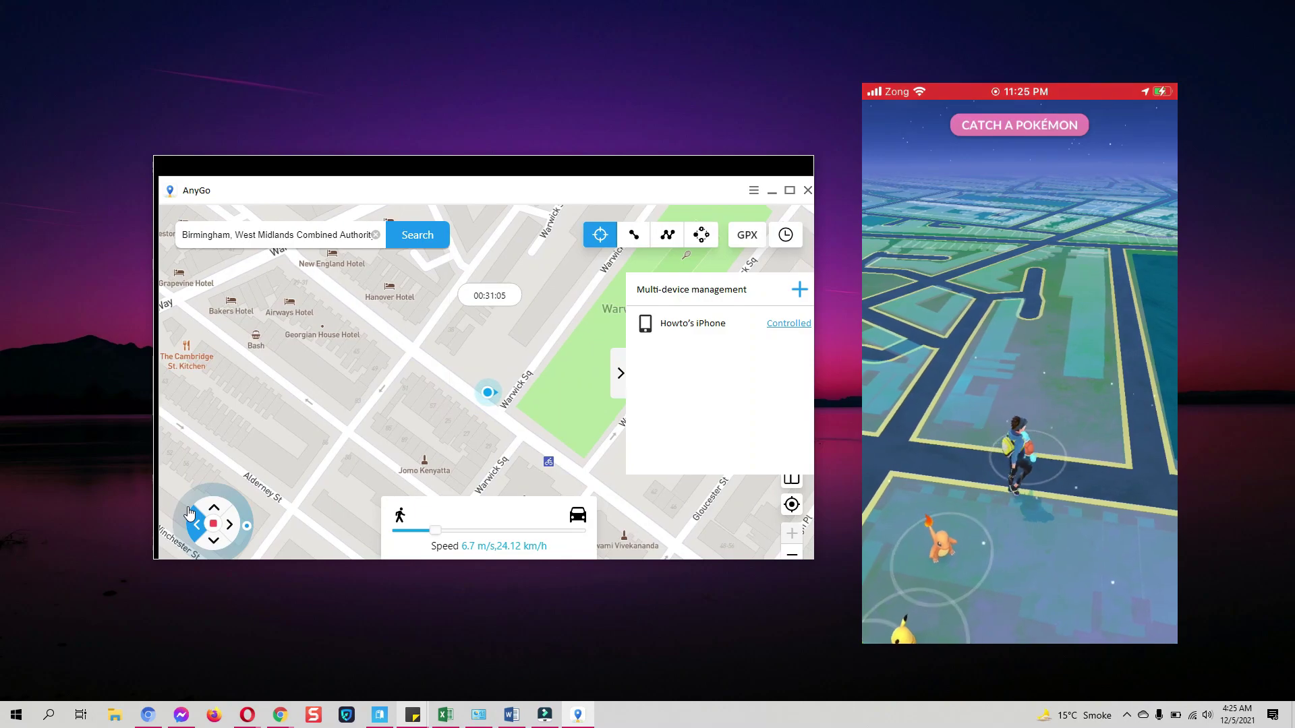
click(190, 514)
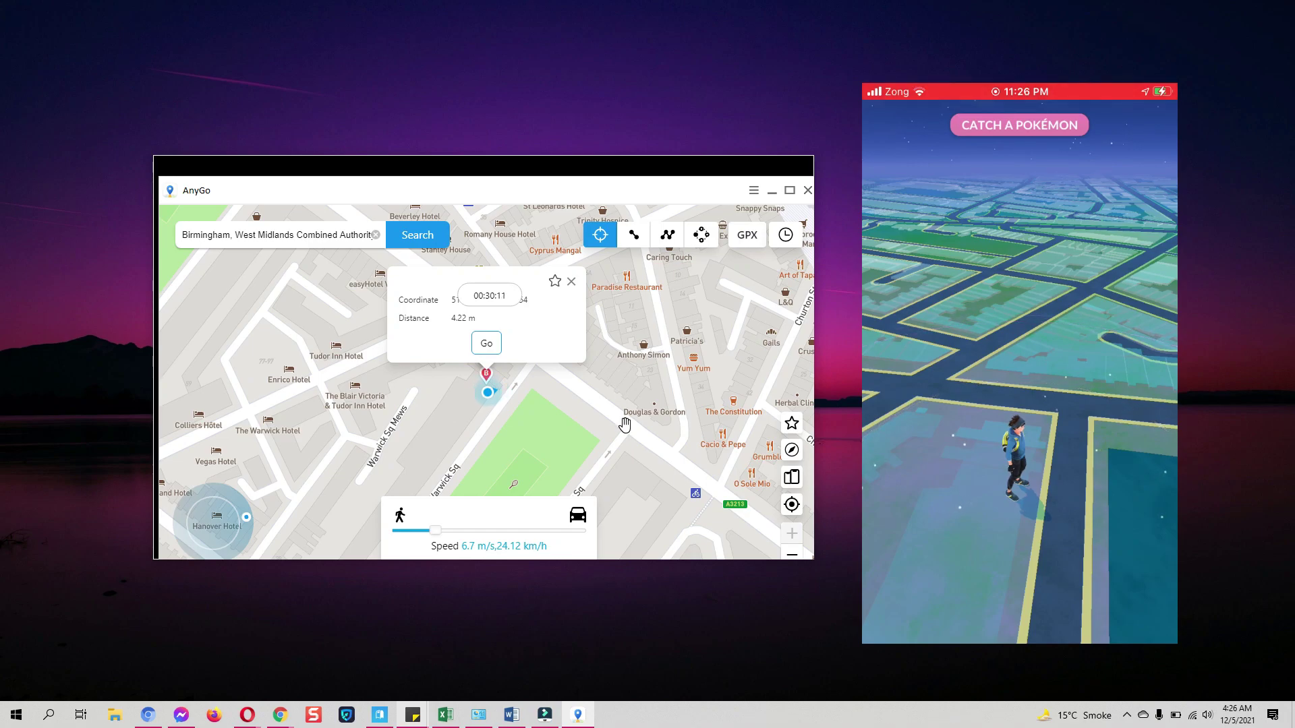
Step: Reset the iPhone to its real location and quit AnyGo without restarting the device
click(791, 446)
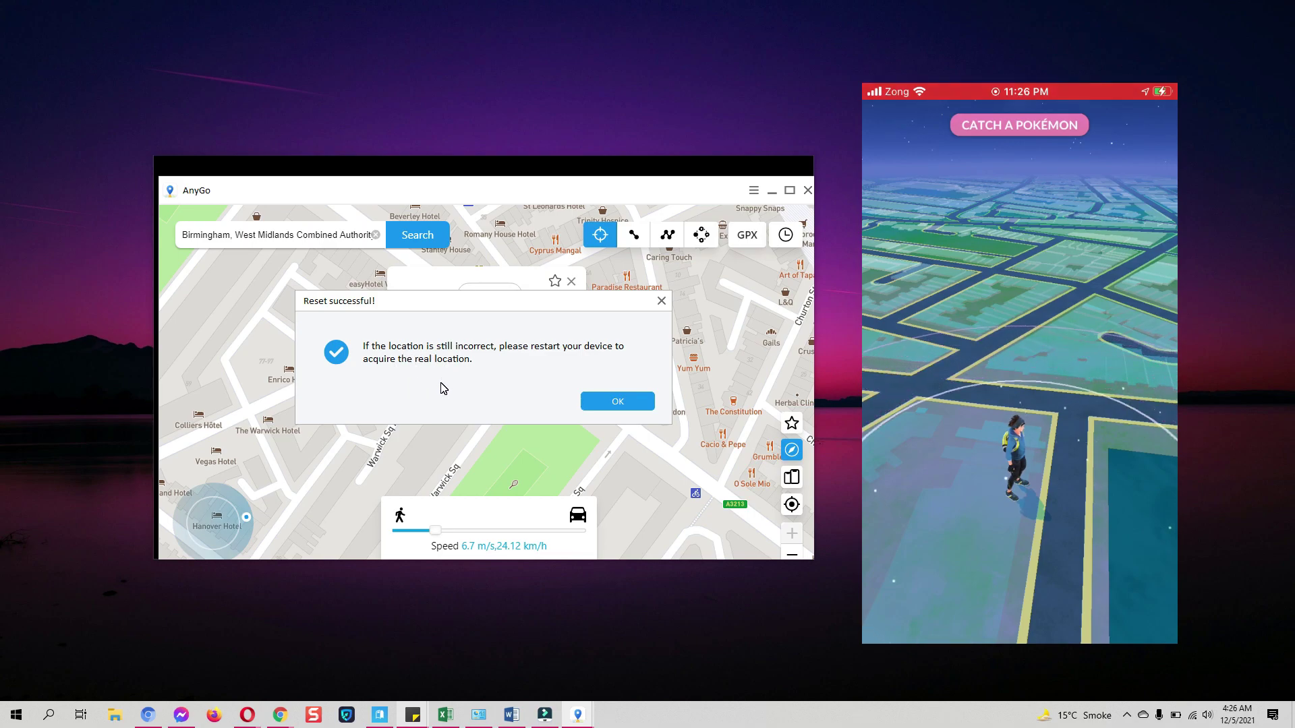
click(612, 402)
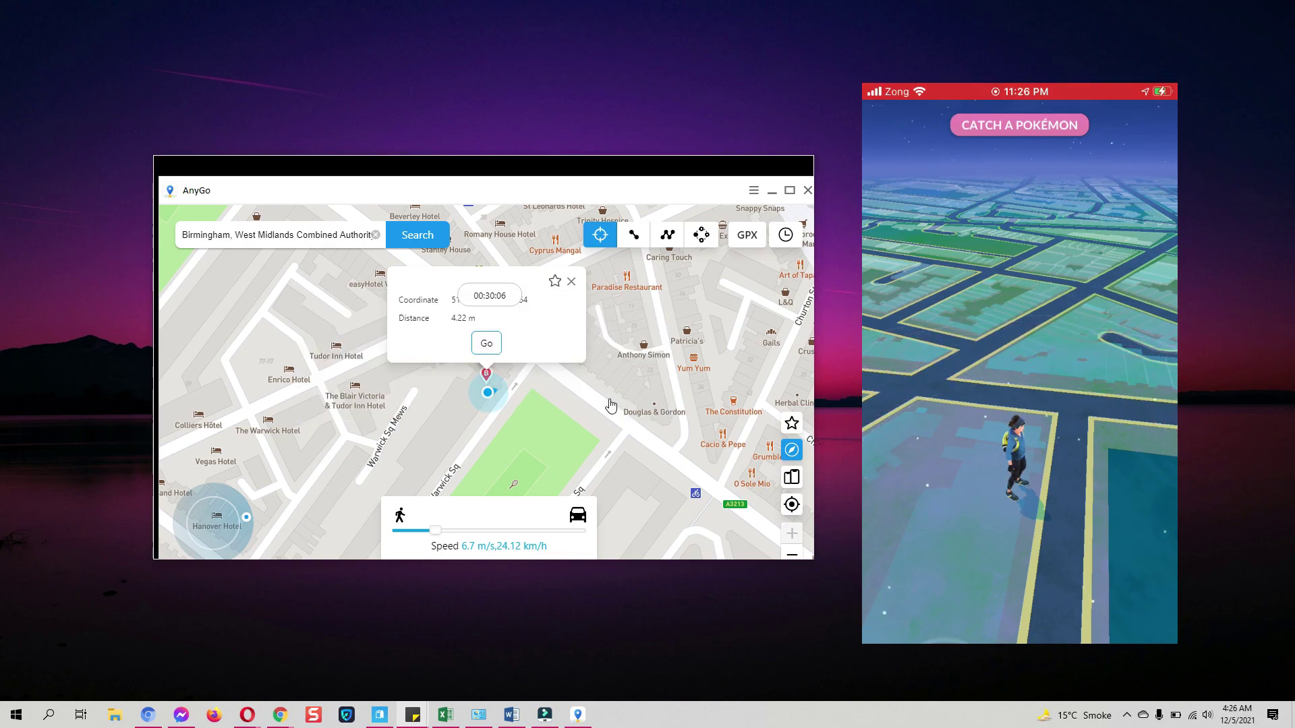
click(807, 190)
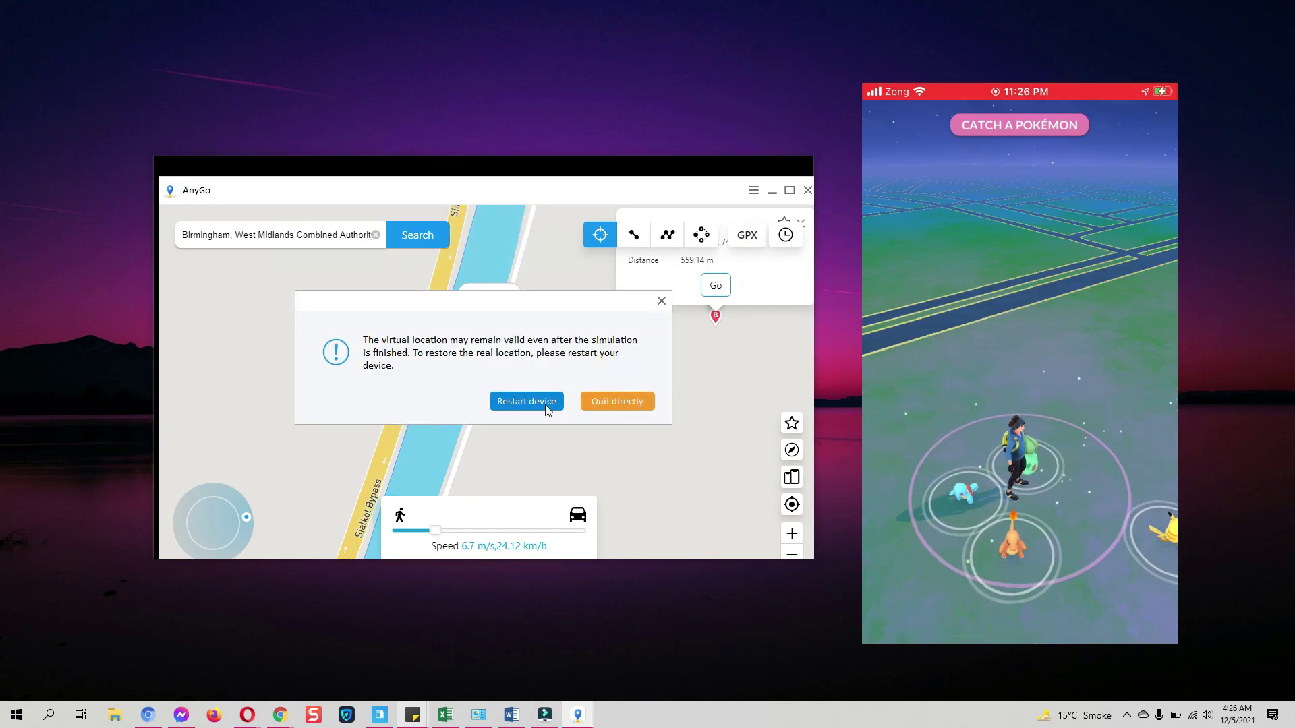
click(602, 398)
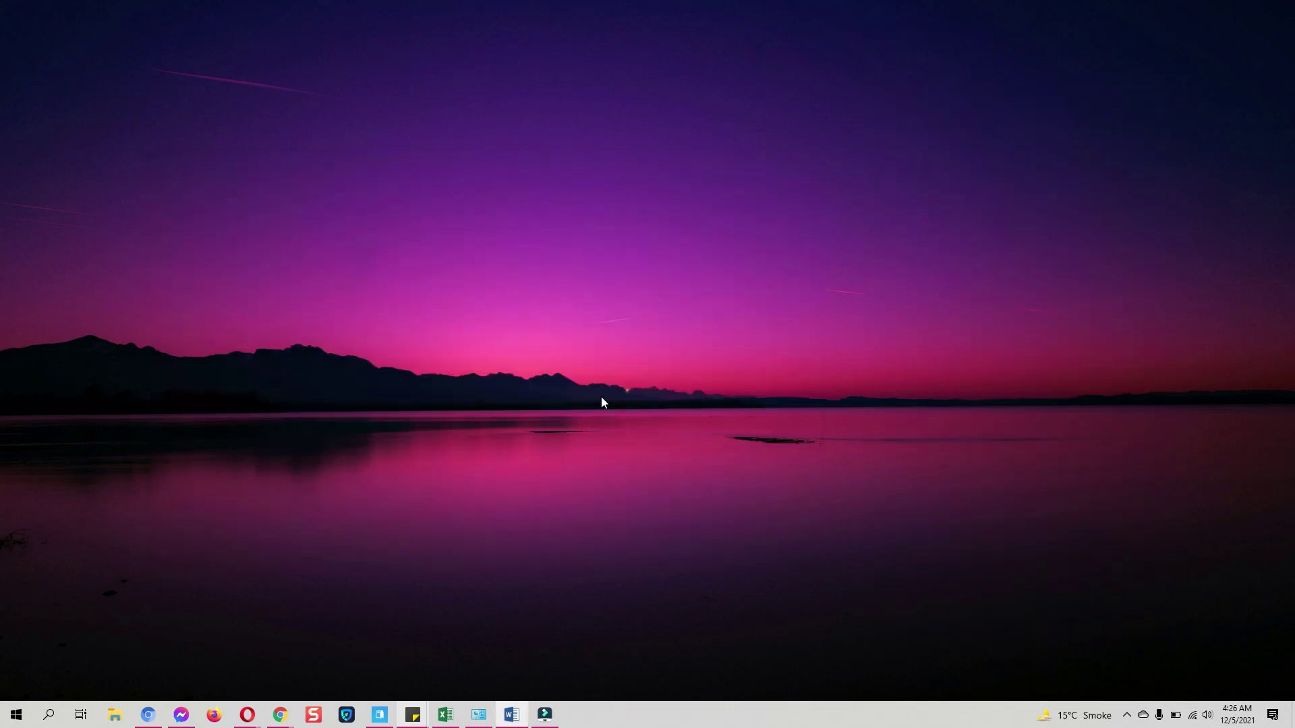
Step: In Chrome, apply coupon PLAB30S on AnyGo's pricing page, making the Lifetime Plan $41.97
click(147, 714)
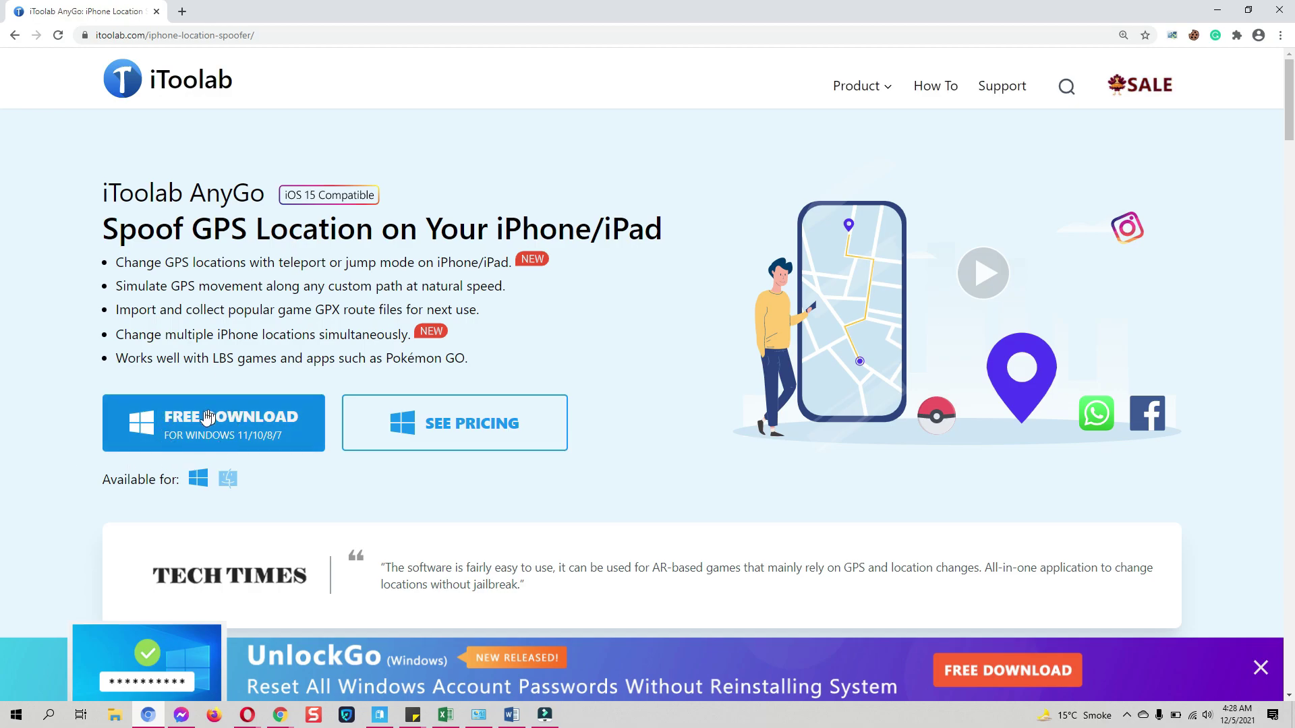
click(461, 413)
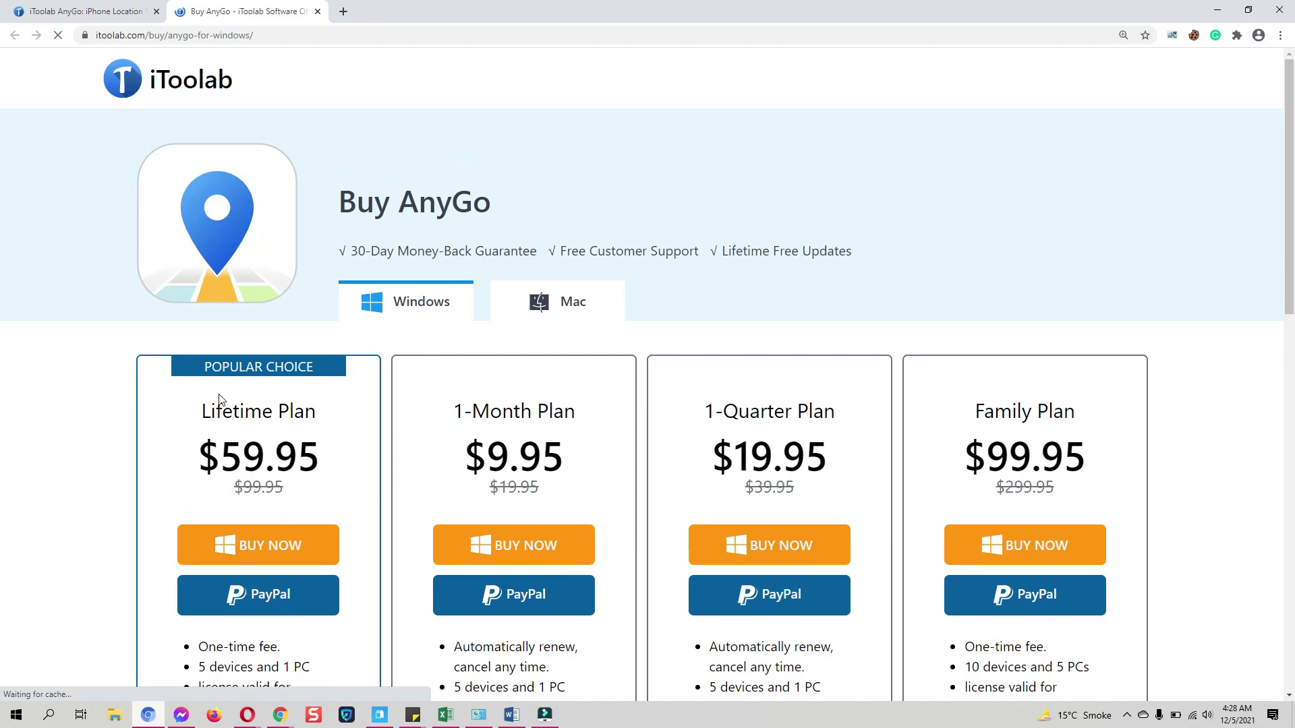
scroll(2, 405, down, 2)
scroll(2, 405, down, 5)
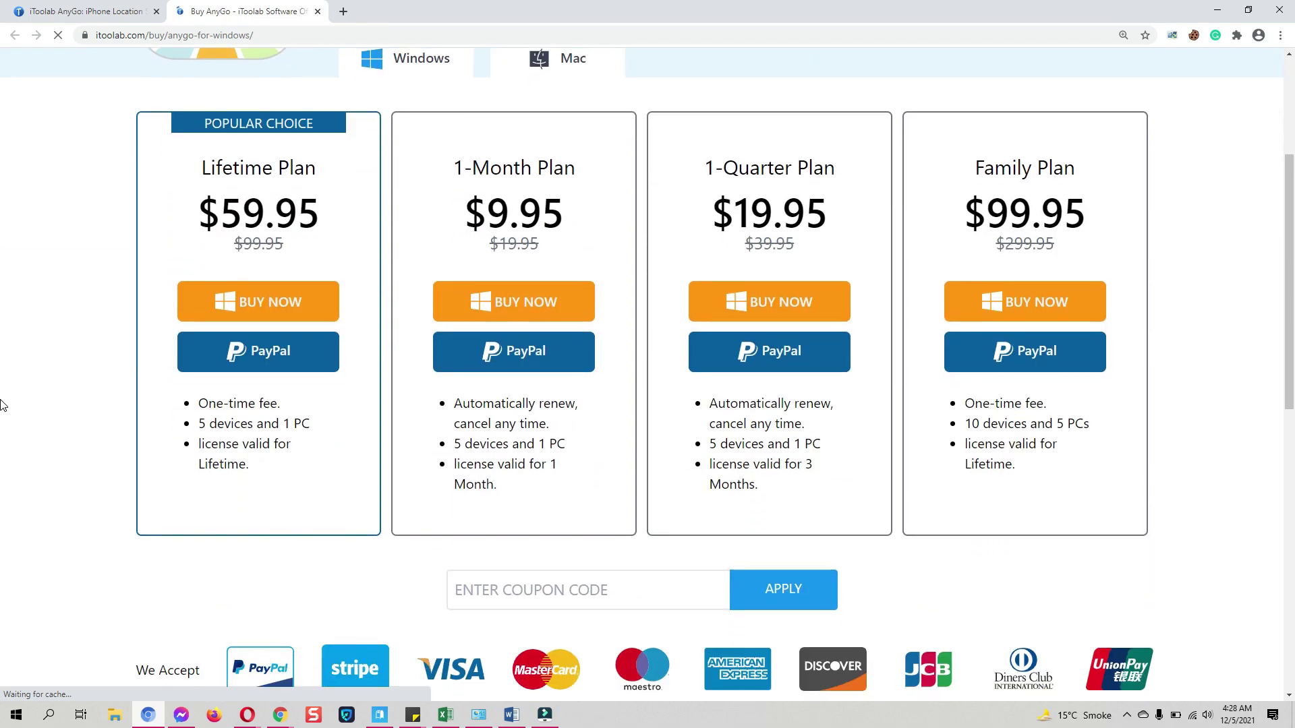
click(509, 385)
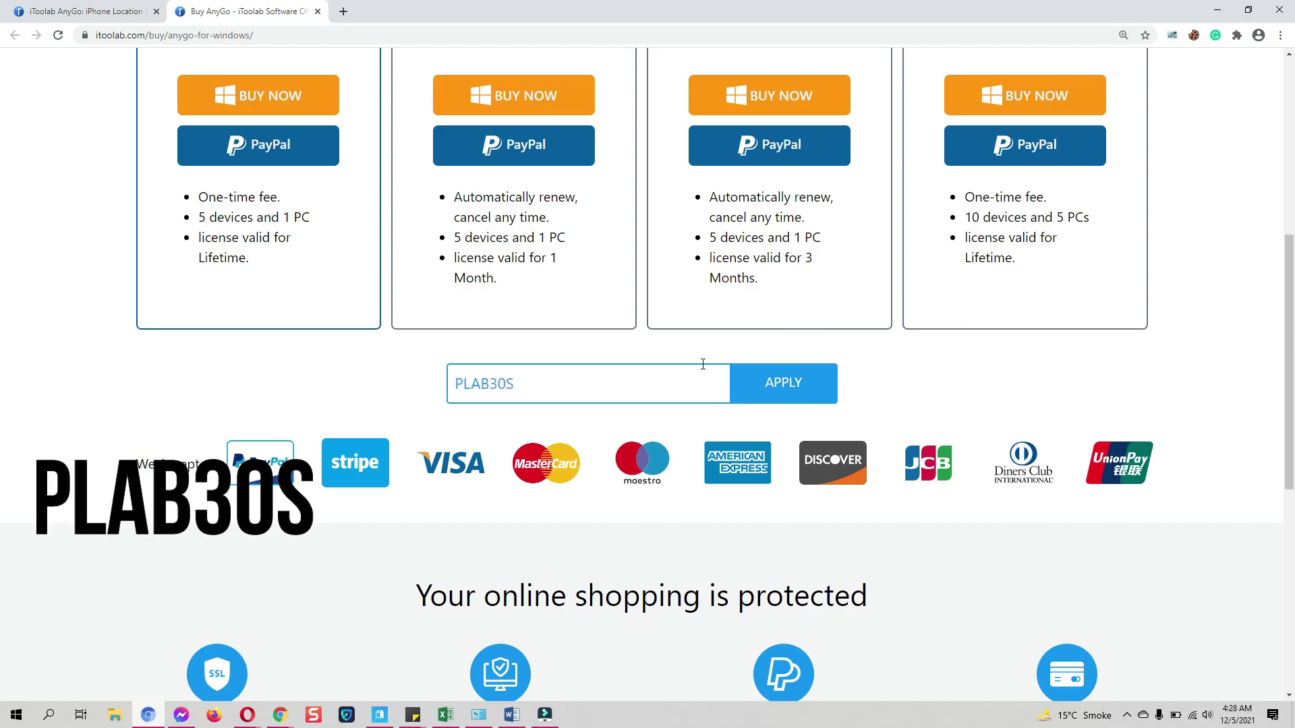
scroll(708, 371, up, 2)
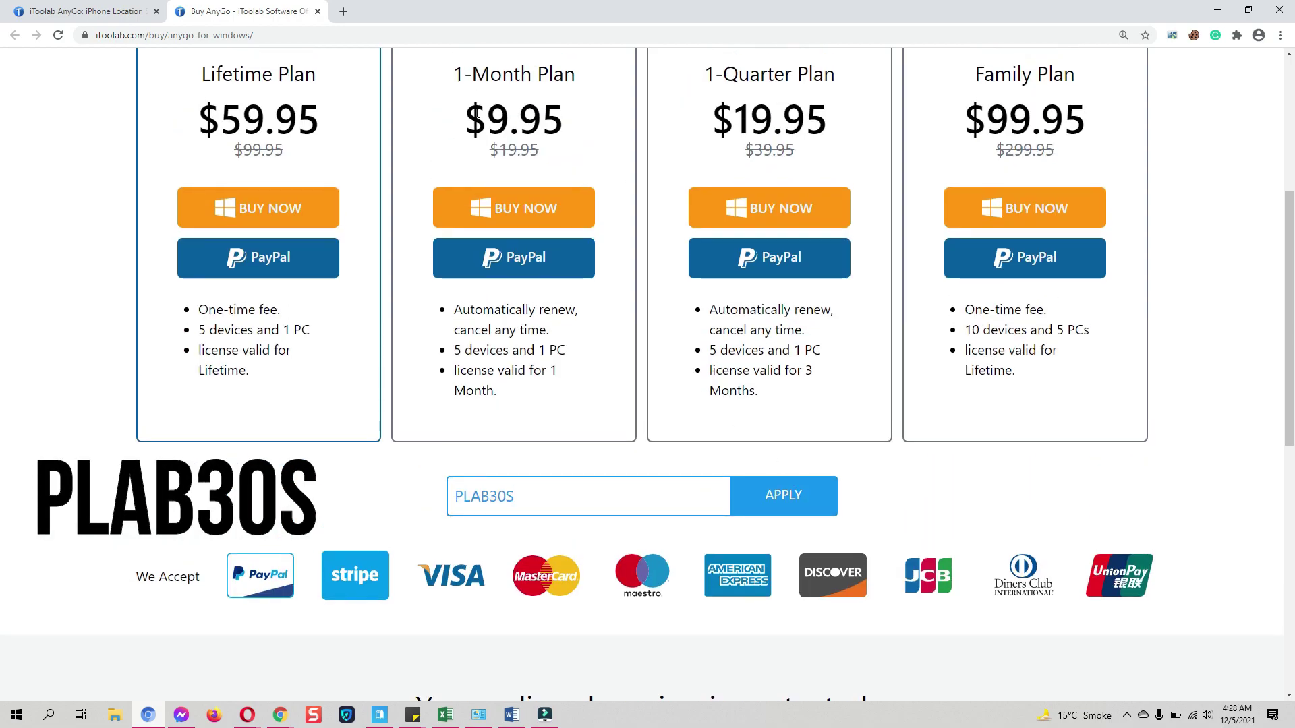
click(782, 496)
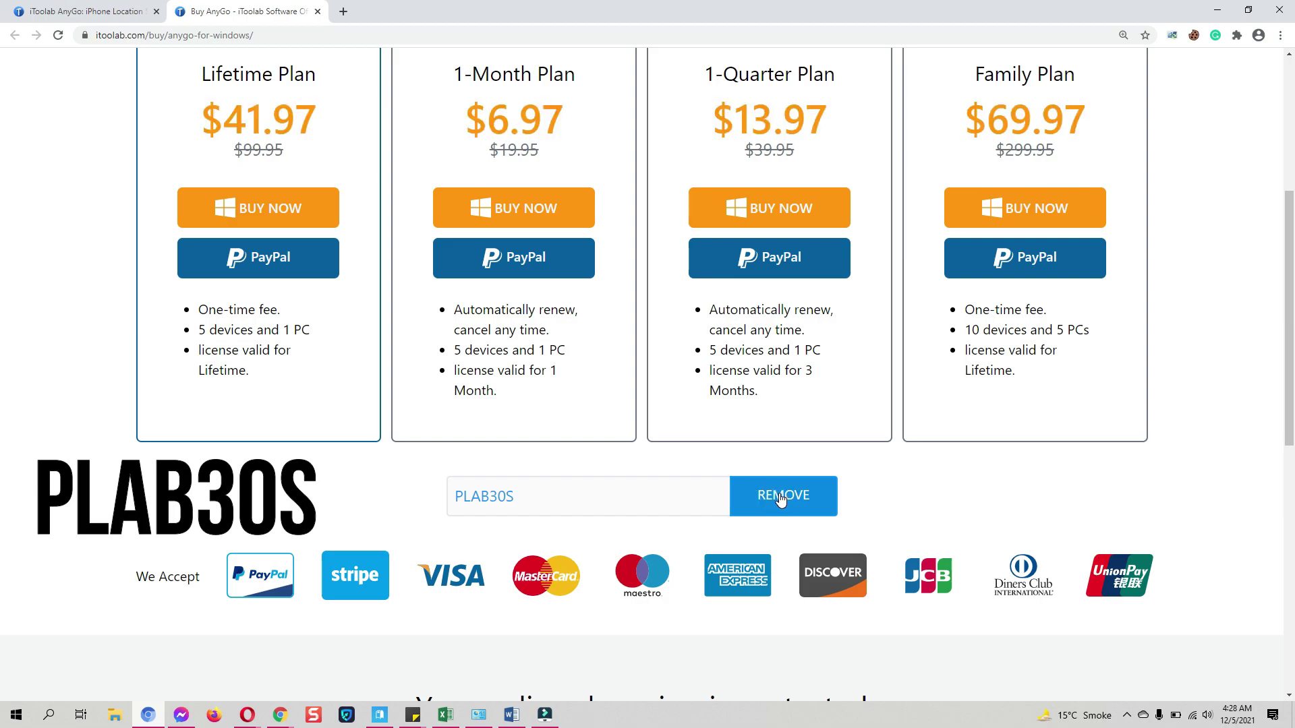